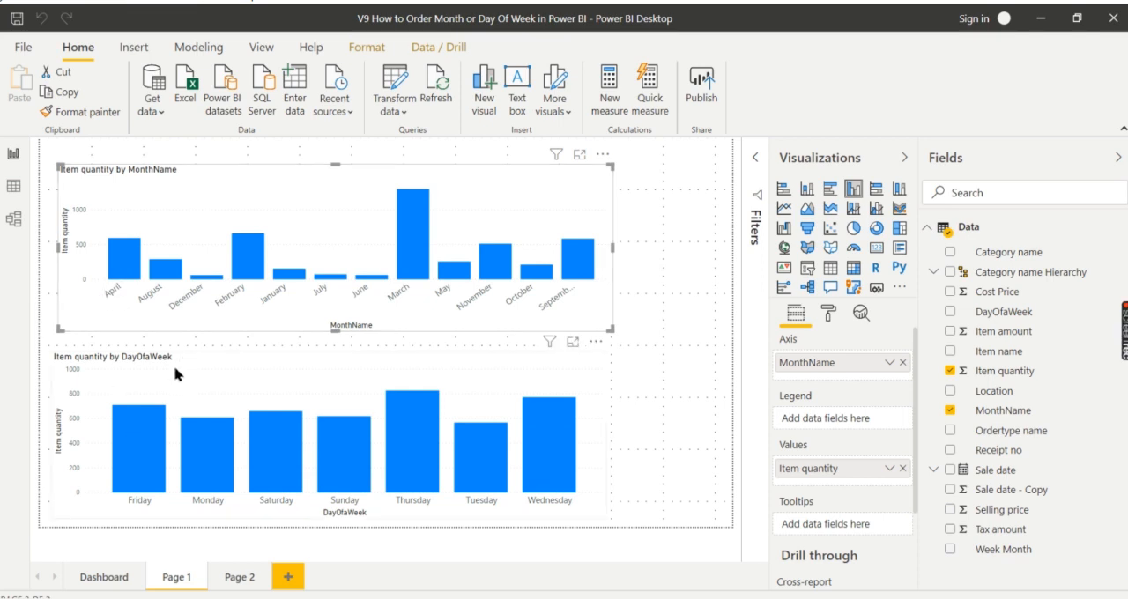
- Examine the axis order of the Item quantity by MonthName and Item quantity by DayOfaWeek charts on Page 1
left_click(143, 386)
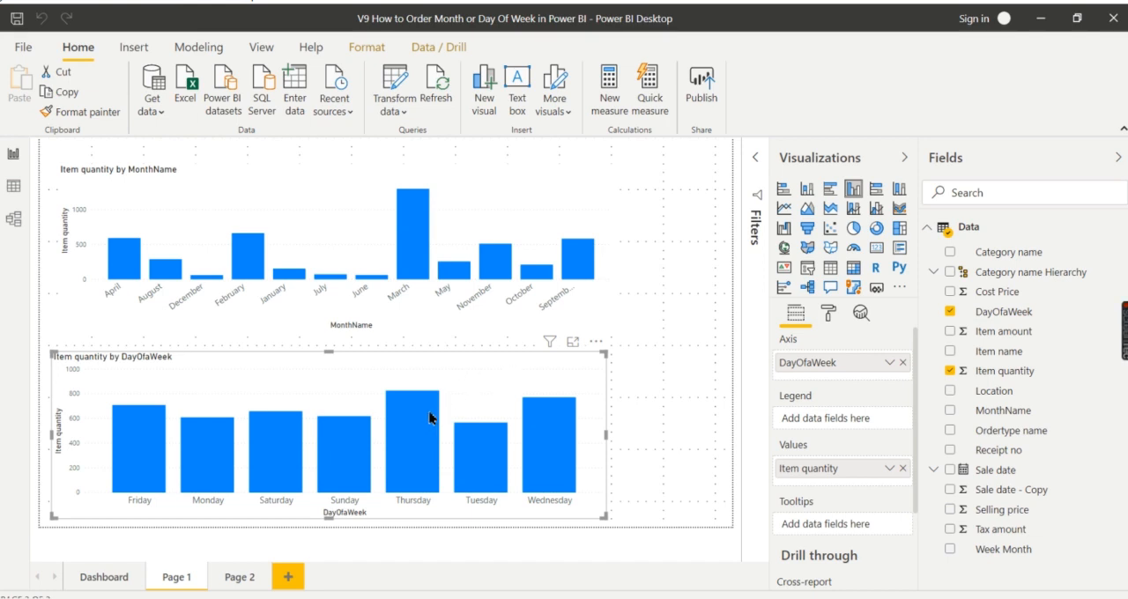
left_click(150, 222)
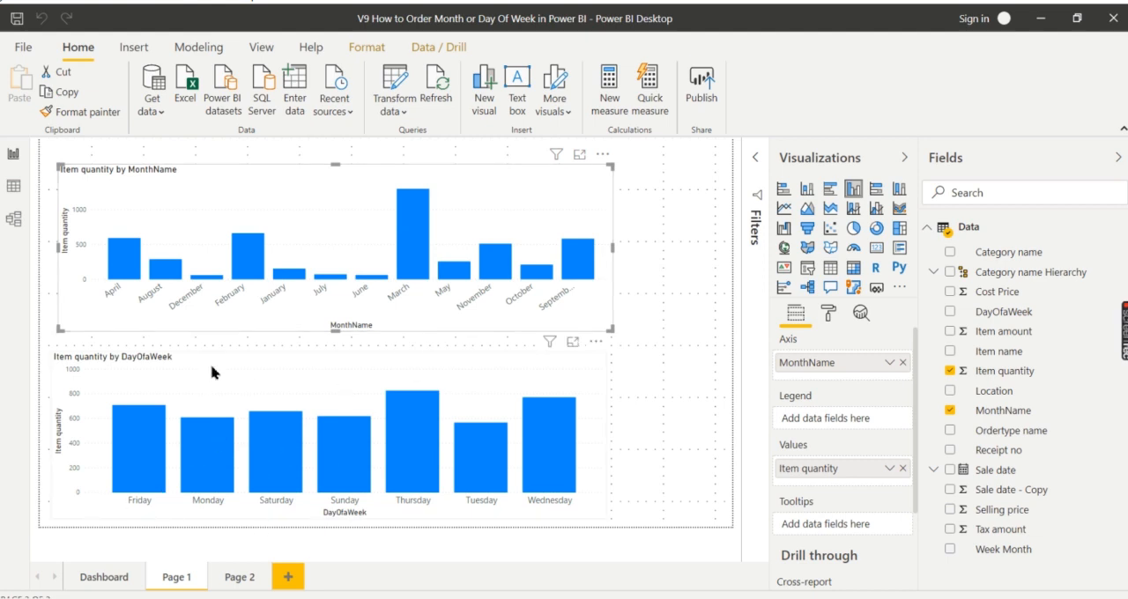
left_click(188, 374)
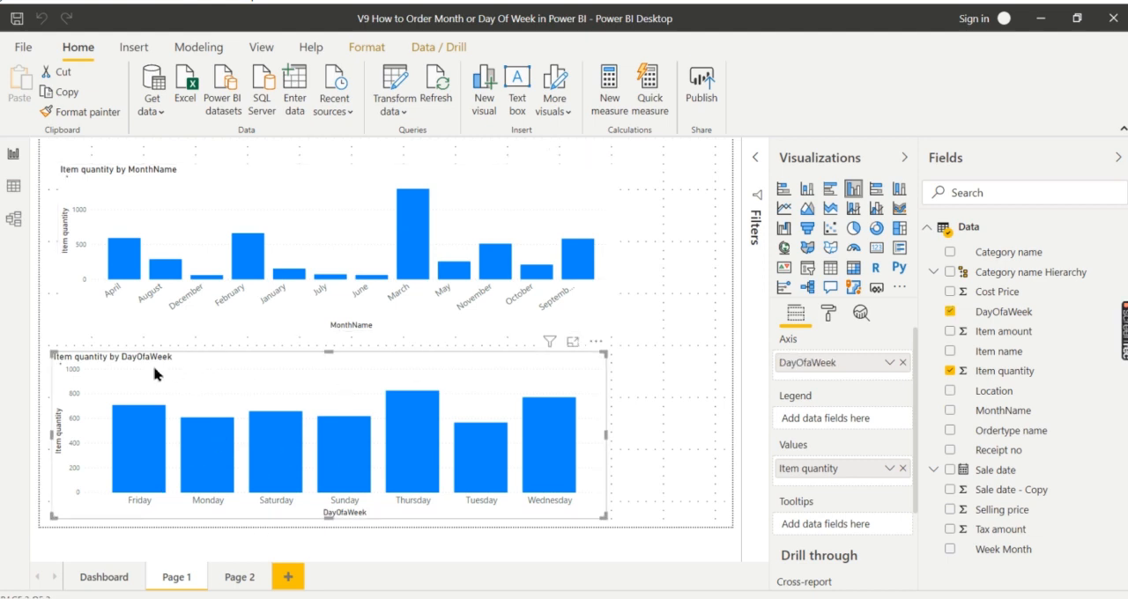
left_click(702, 295)
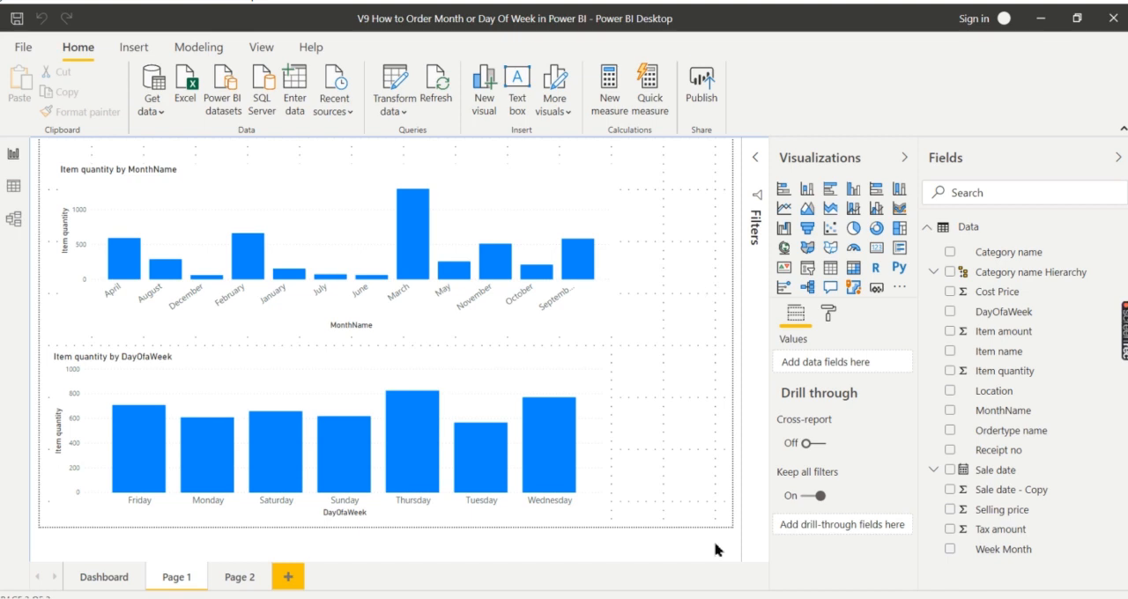
- Switch to Excel and review the weekday names and their order numbers on the Week sheet
left_click(728, 597)
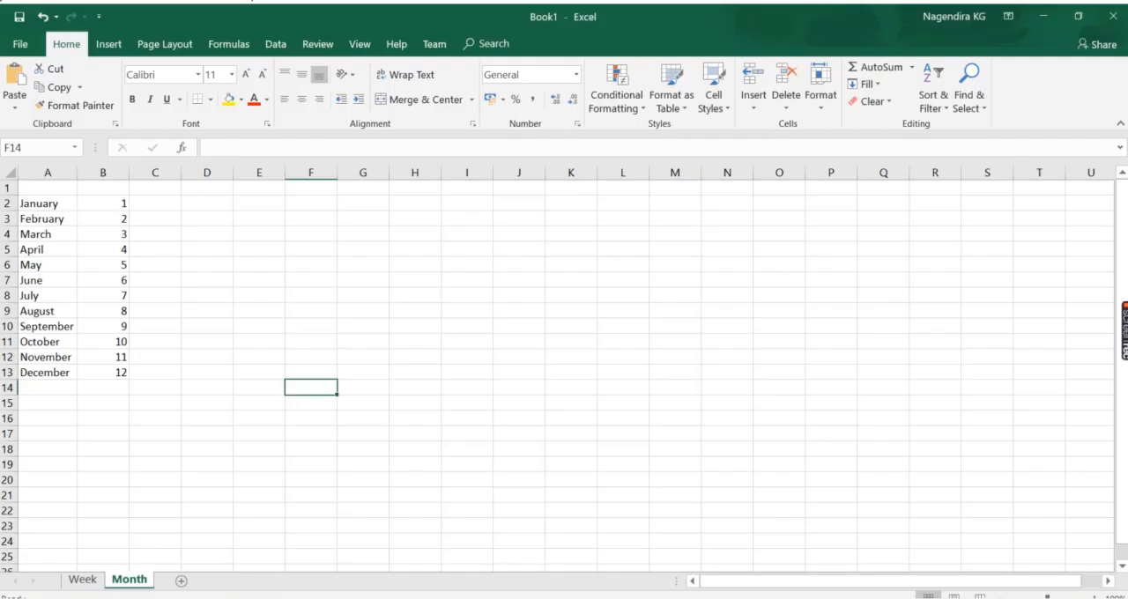
left_click(83, 583)
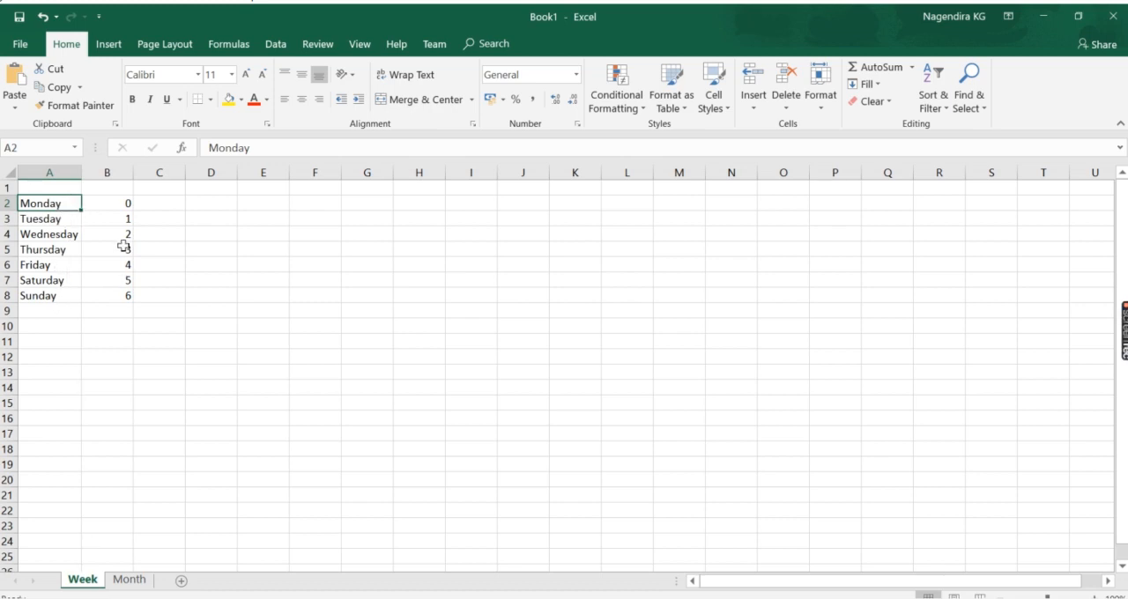
left_click_drag(120, 202, 113, 287)
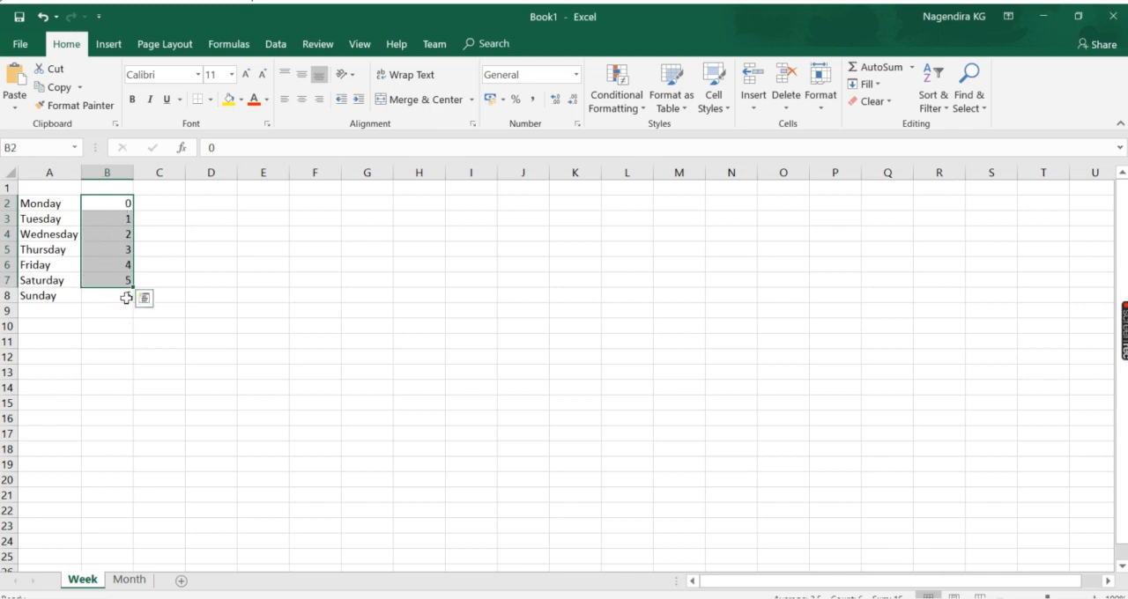
left_click_drag(124, 297, 113, 203)
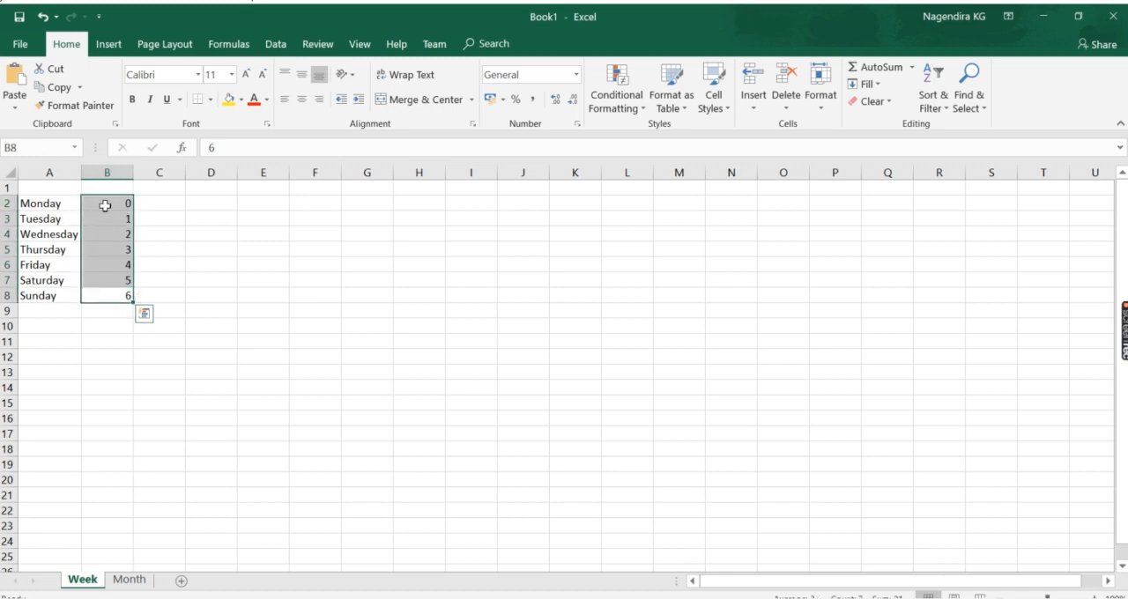
left_click_drag(54, 203, 50, 299)
left_click_drag(118, 202, 118, 295)
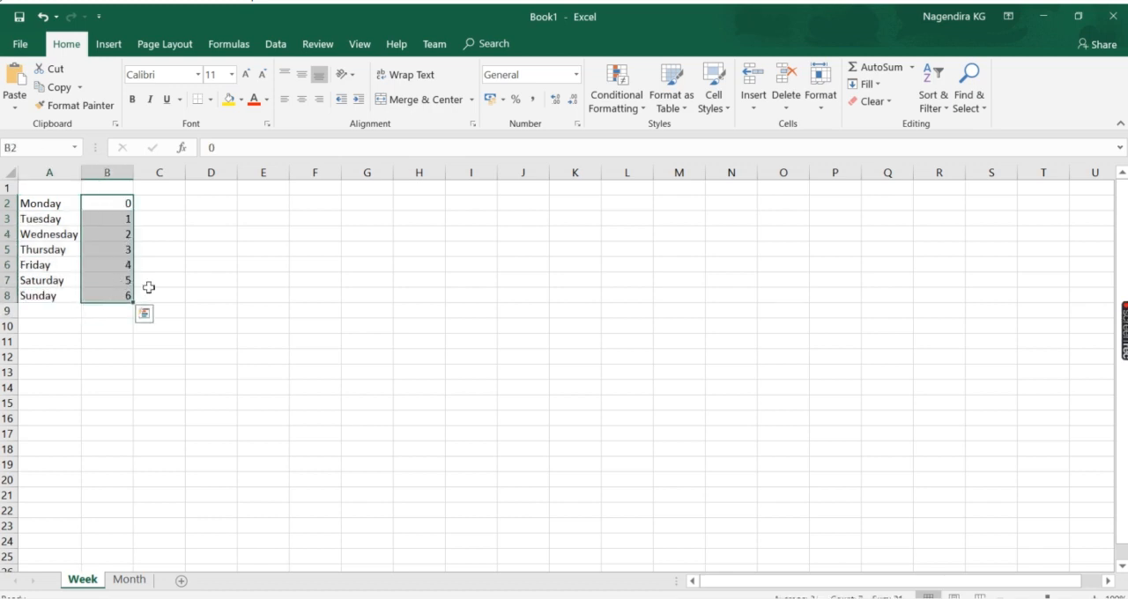
- Review the month names and their order numbers on the Month sheet
left_click(129, 580)
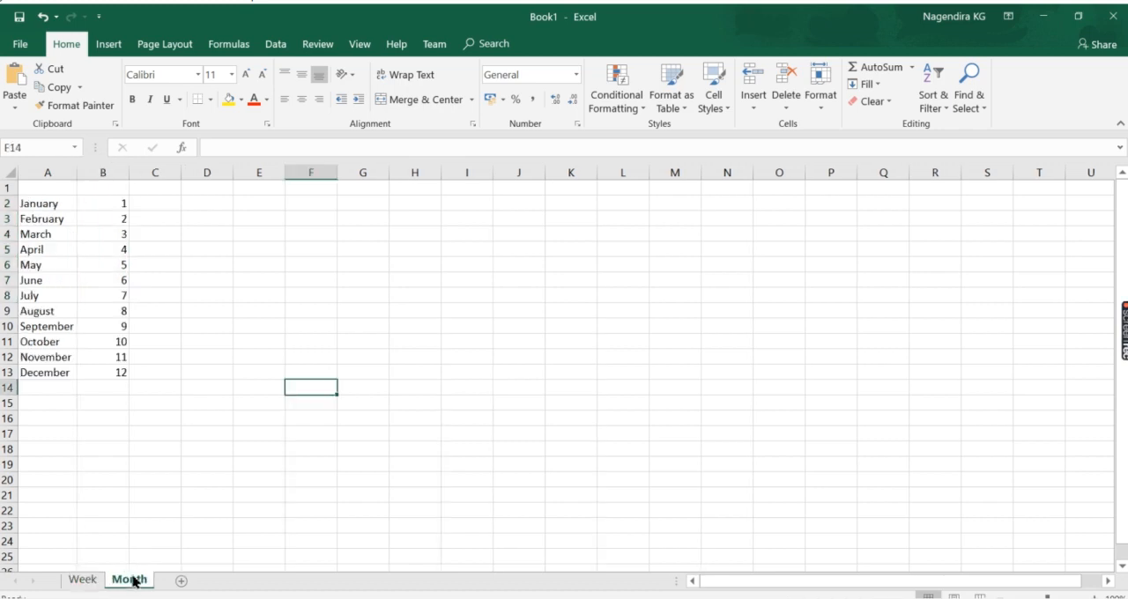
left_click_drag(60, 199, 58, 374)
left_click_drag(121, 204, 109, 377)
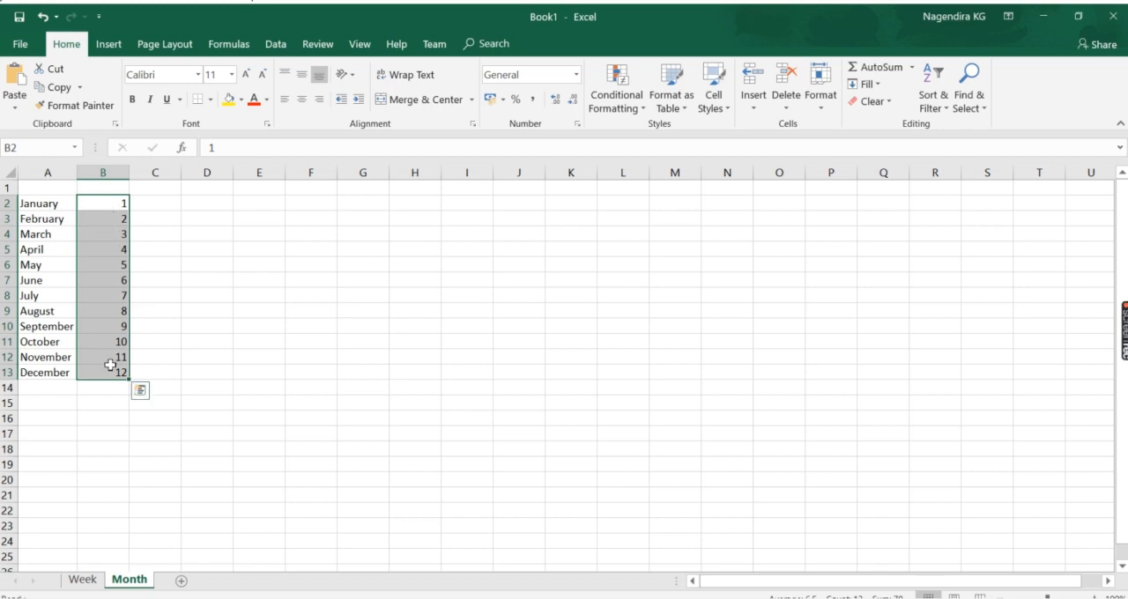
left_click_drag(58, 204, 56, 372)
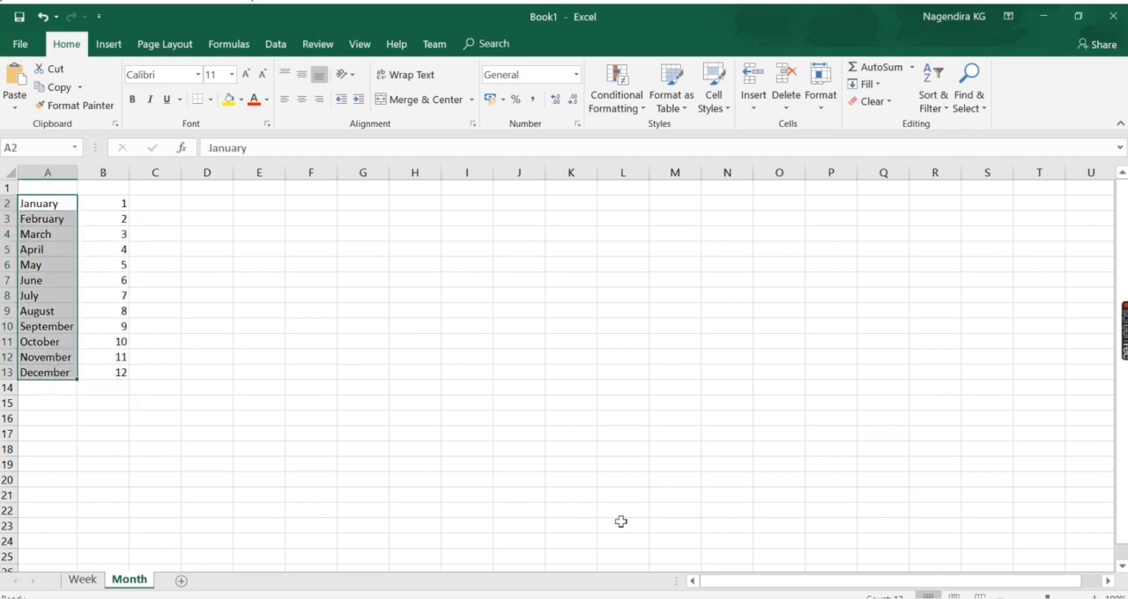
- Switch back to Power BI Desktop and open the report's data in the Power Query Editor
key("alt+Tab")
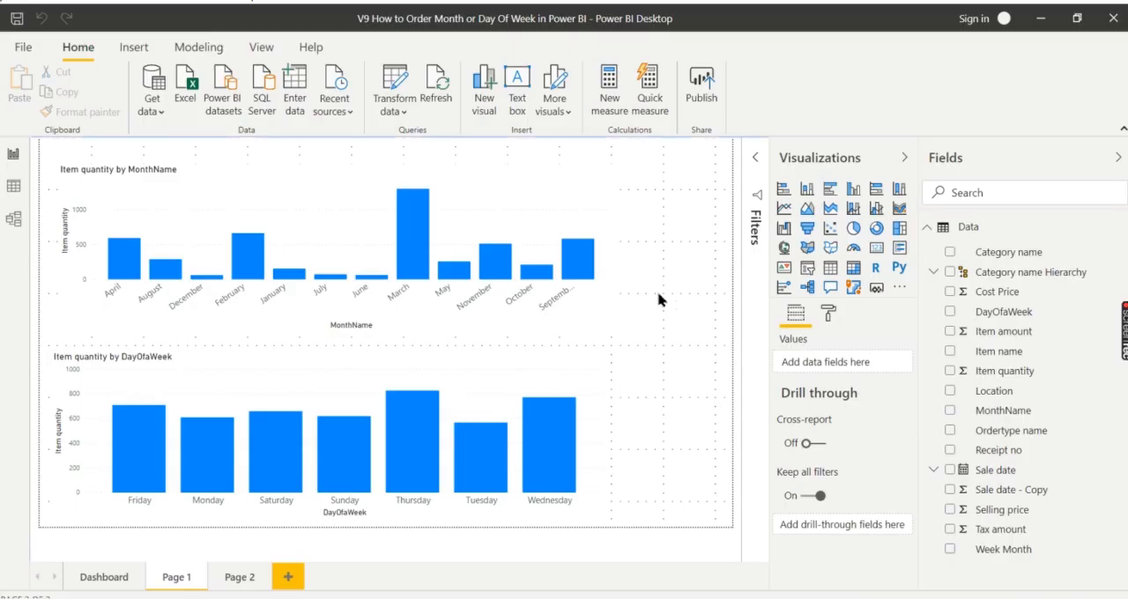
left_click(401, 104)
left_click(423, 139)
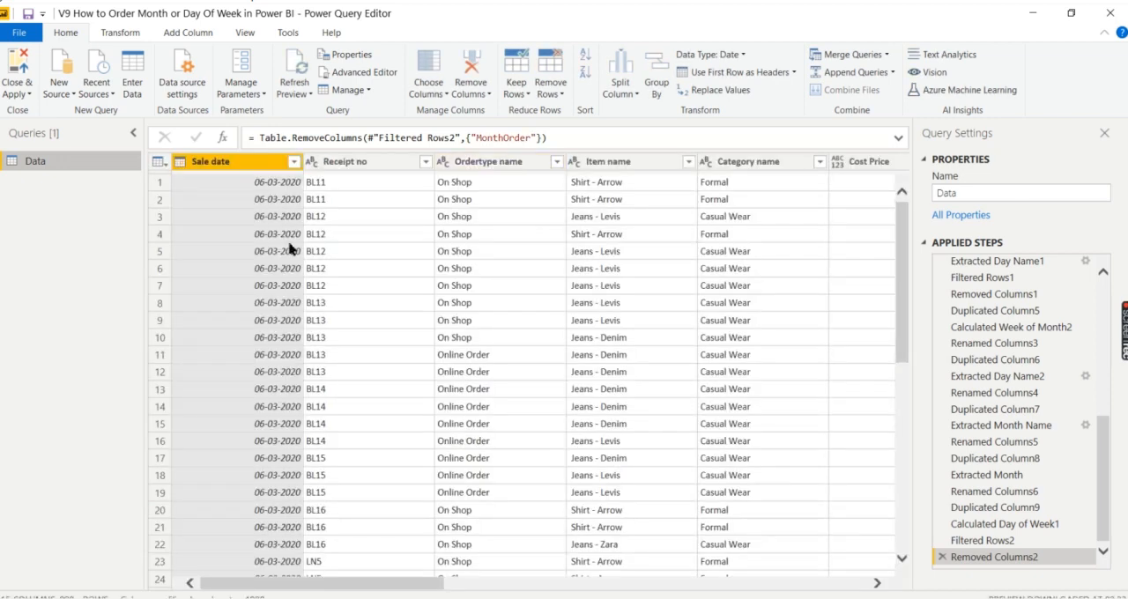
- Remove the existing Sale date - Copy column from the Data query
left_click_drag(315, 485, 833, 481)
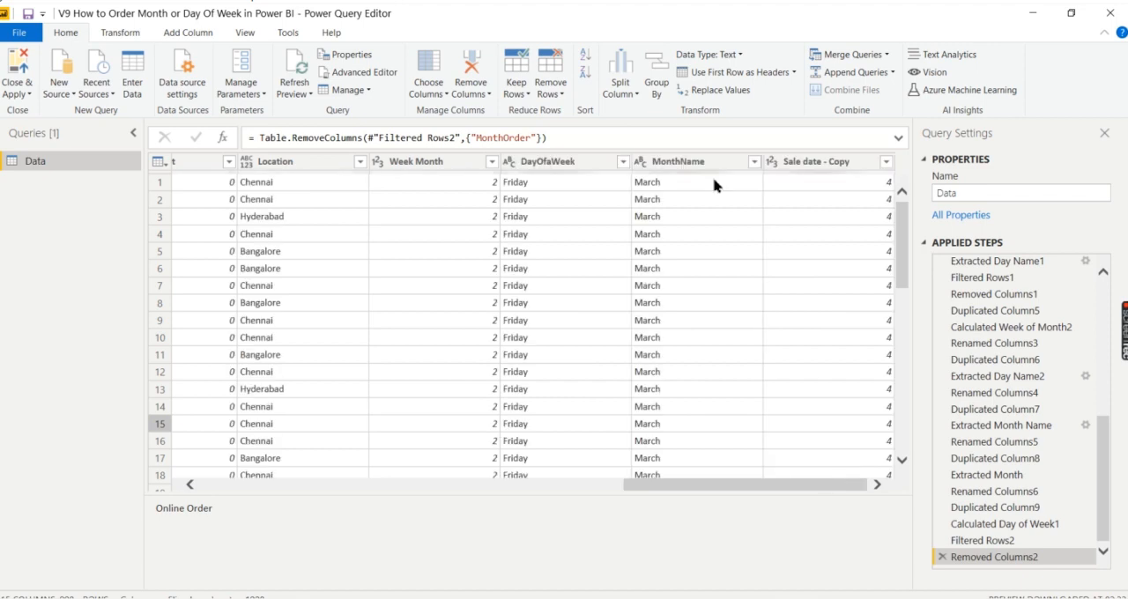
left_click(812, 163)
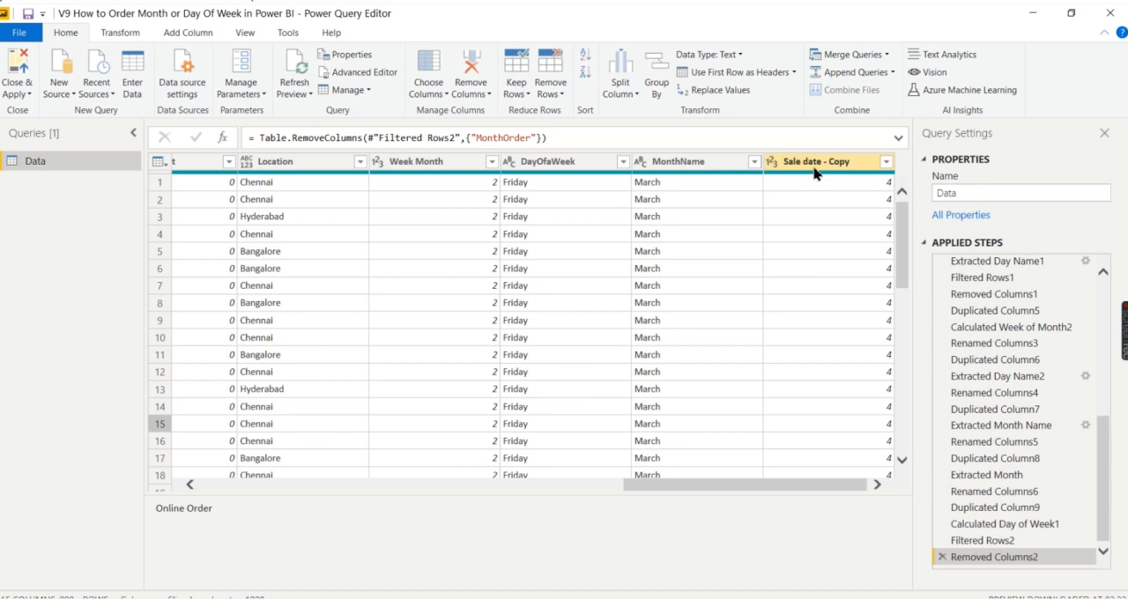
right_click(813, 166)
left_click(841, 193)
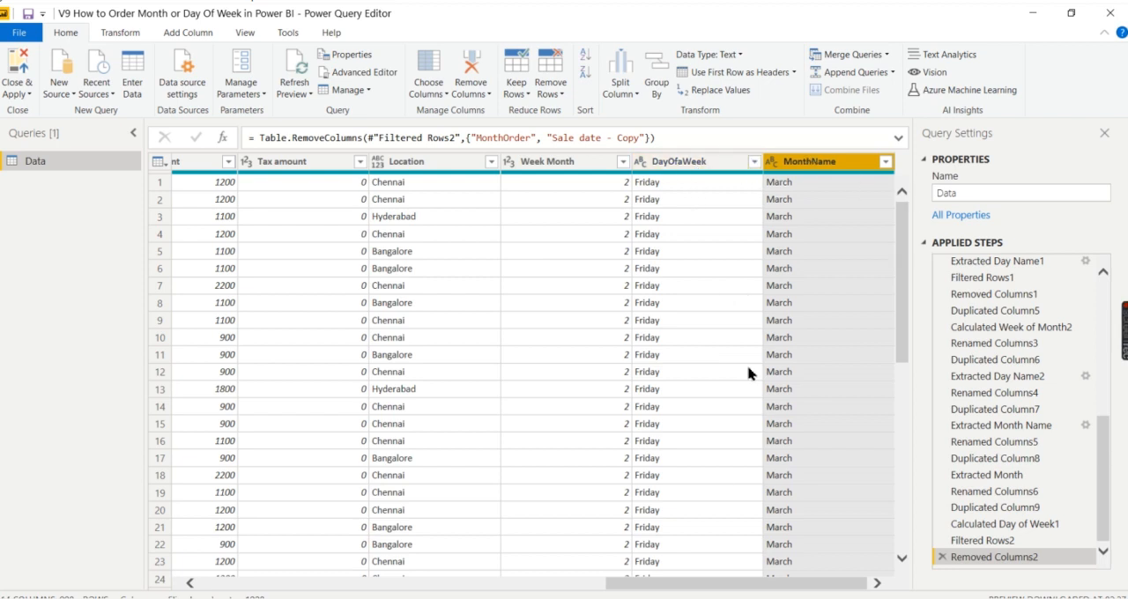
- Duplicate the Sale date column twice in the Data query
left_click_drag(685, 589, 234, 390)
left_click(244, 165)
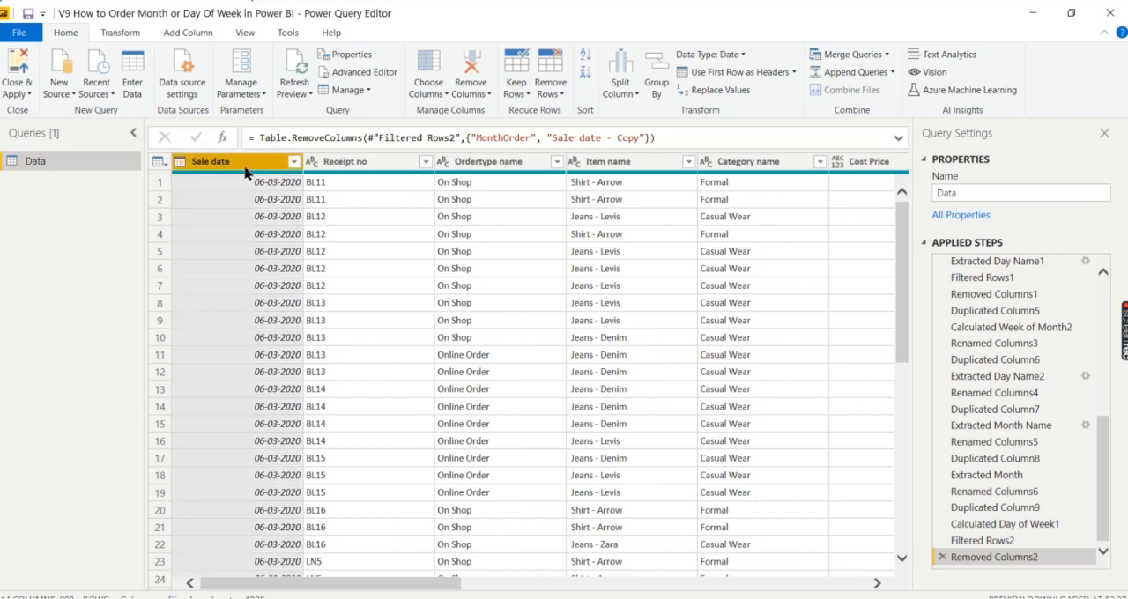
right_click(245, 172)
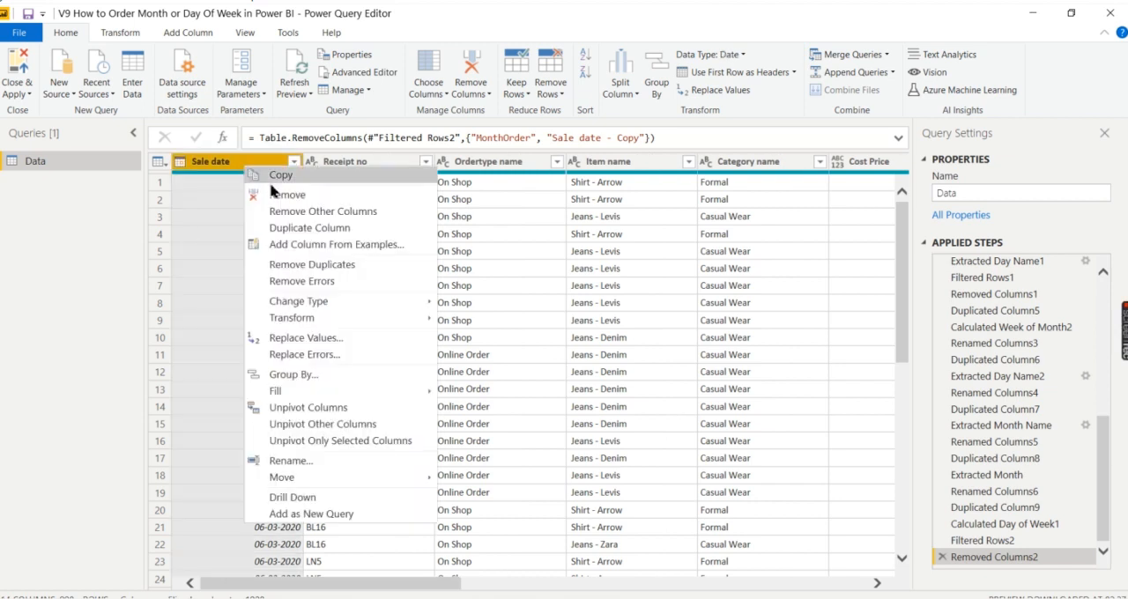
left_click(292, 226)
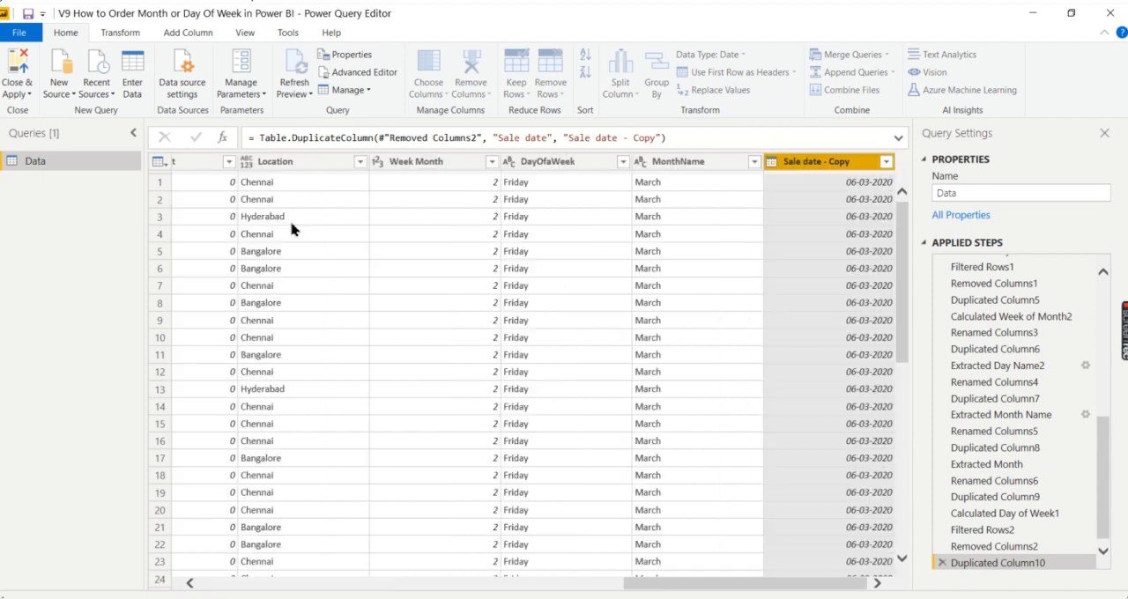
left_click_drag(625, 583, 196, 588)
left_click(238, 167)
right_click(238, 167)
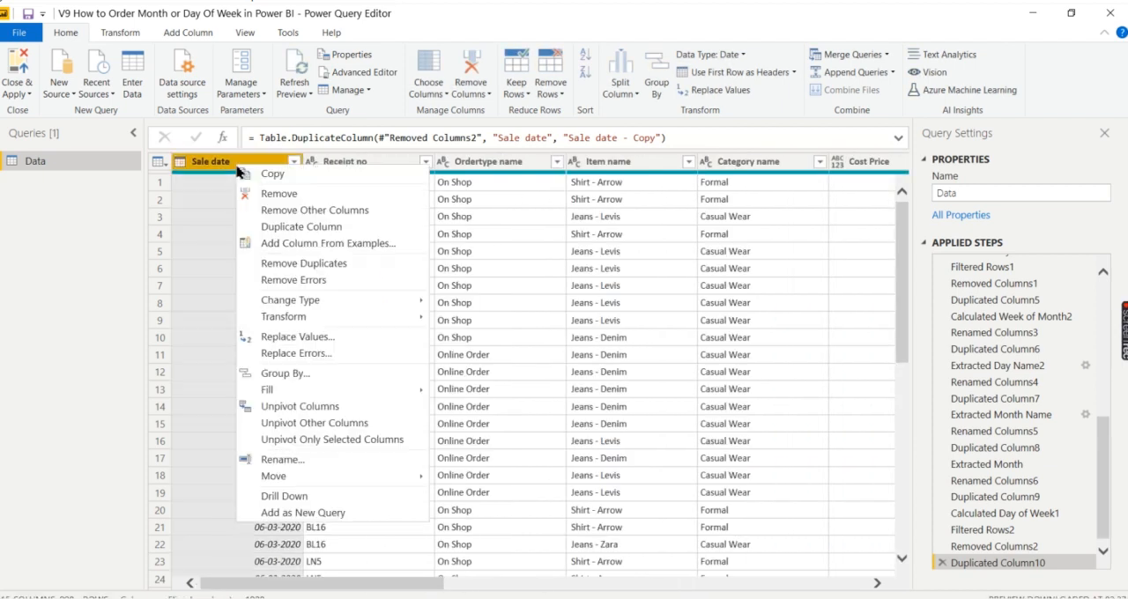
left_click(291, 226)
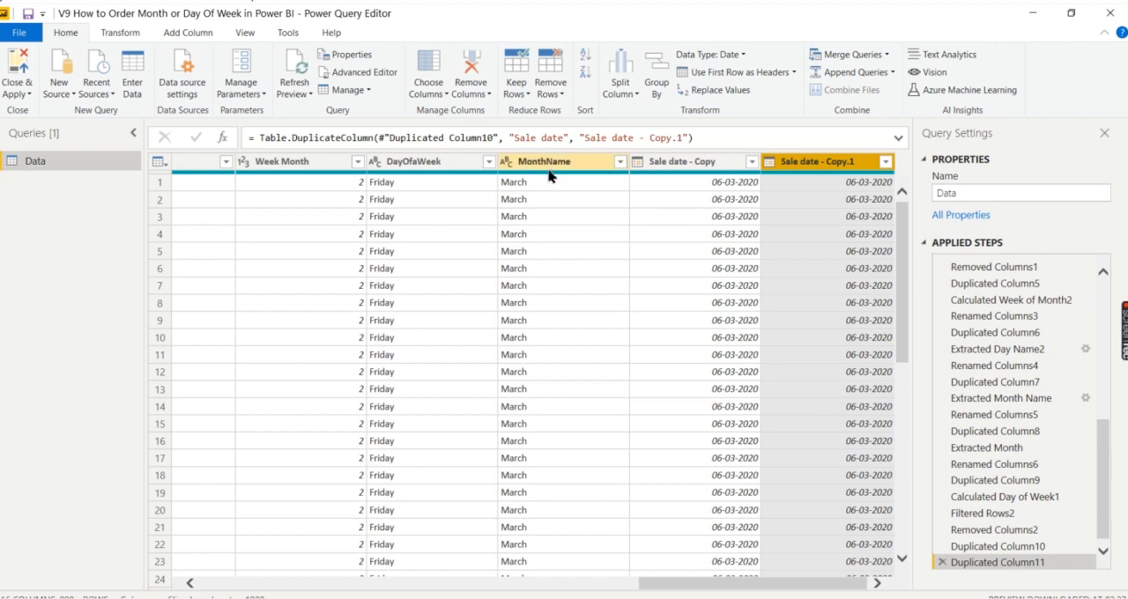
- Rename the first duplicate, Sale date - Copy, as MonthOrder
left_click(521, 183)
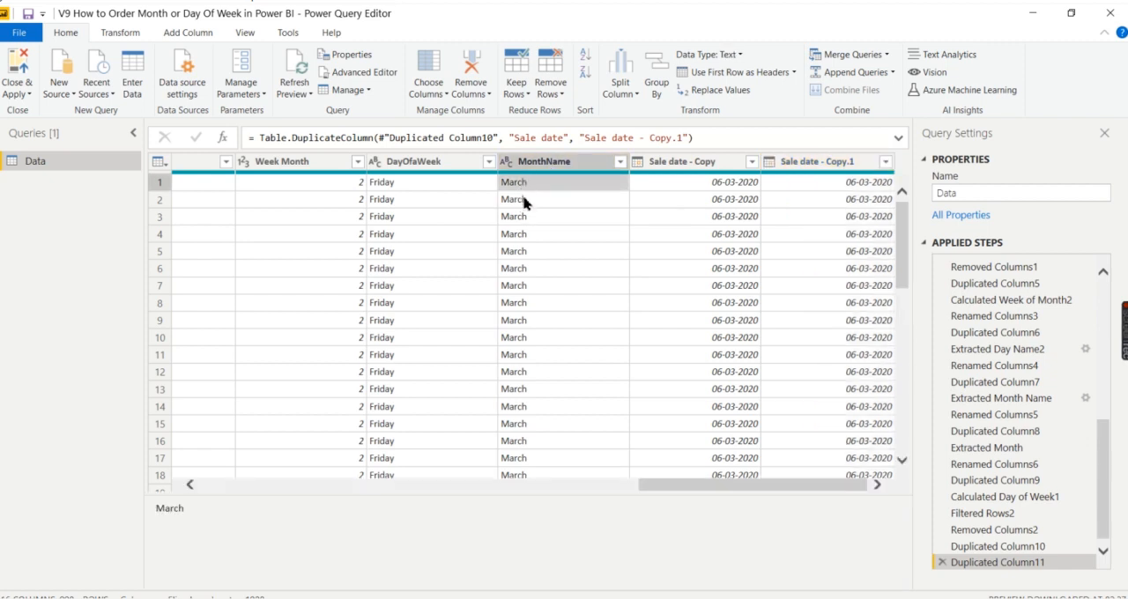
double_click(653, 166)
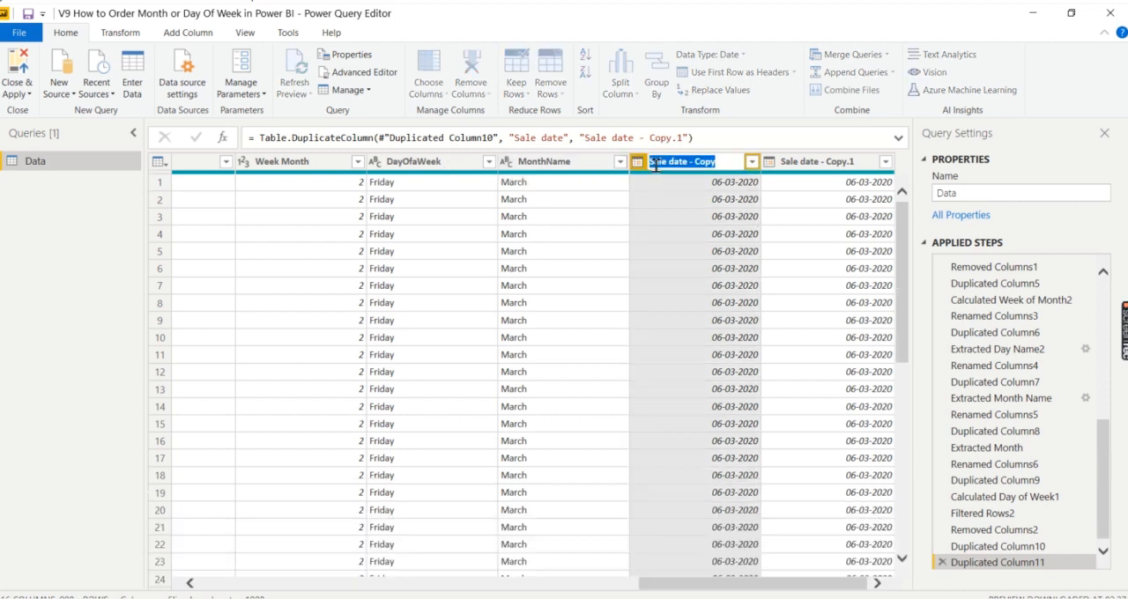
type("Month")
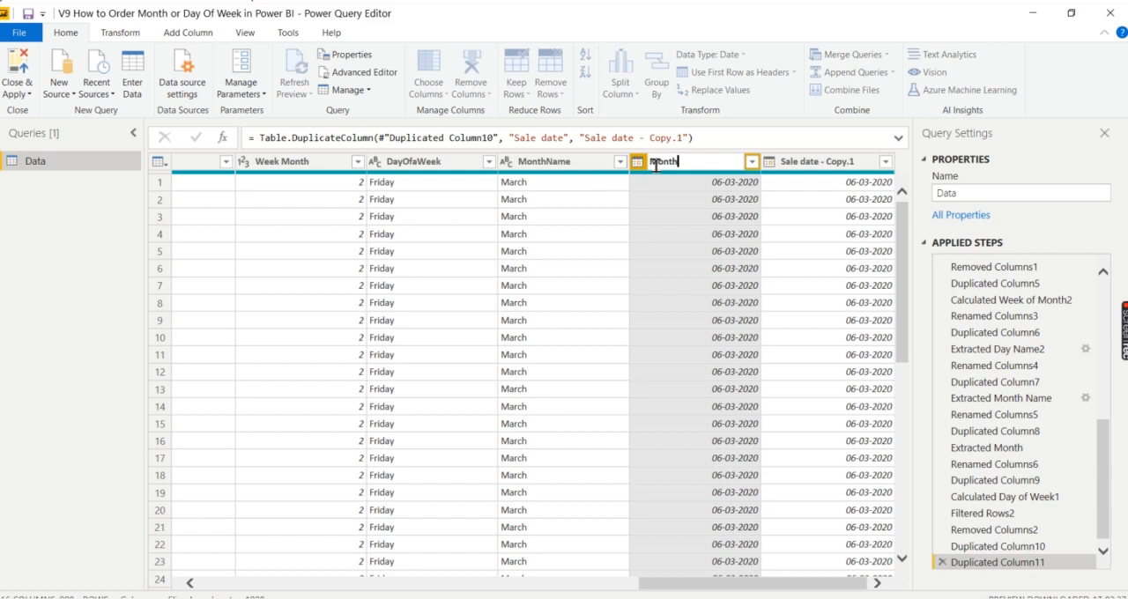
type("Order")
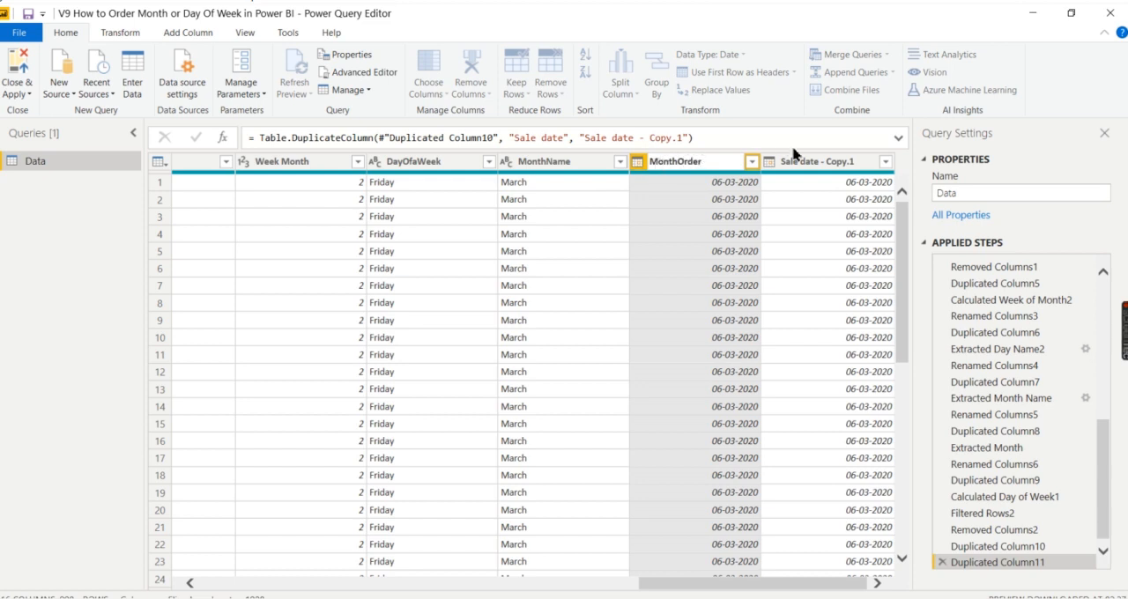
key("Return")
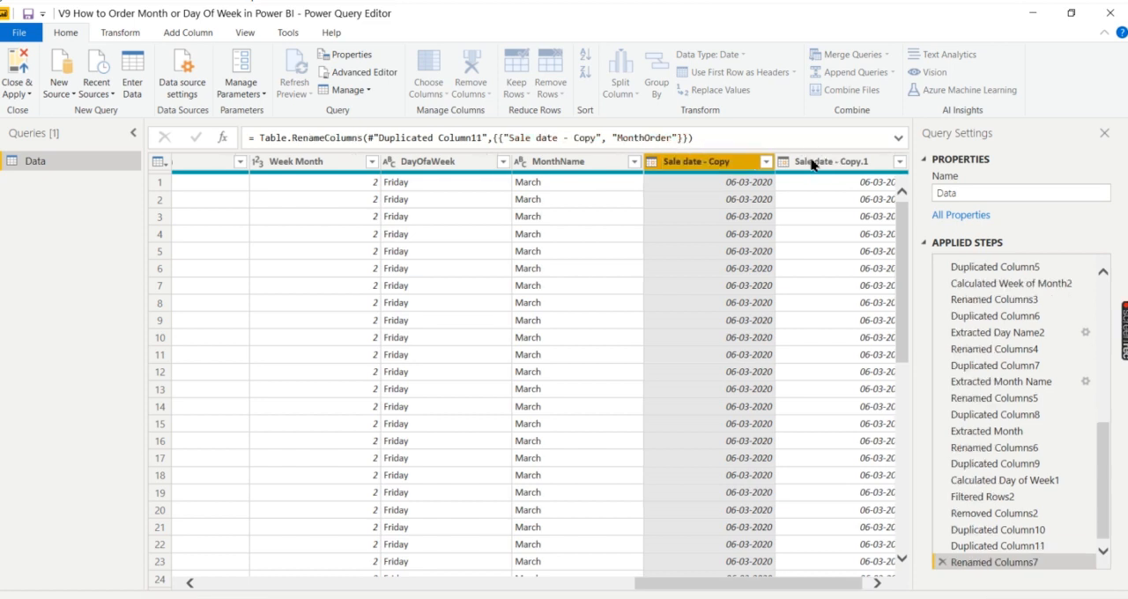
- Rename the second duplicate, Sale date - Copy.1, as DayOrder
double_click(811, 161)
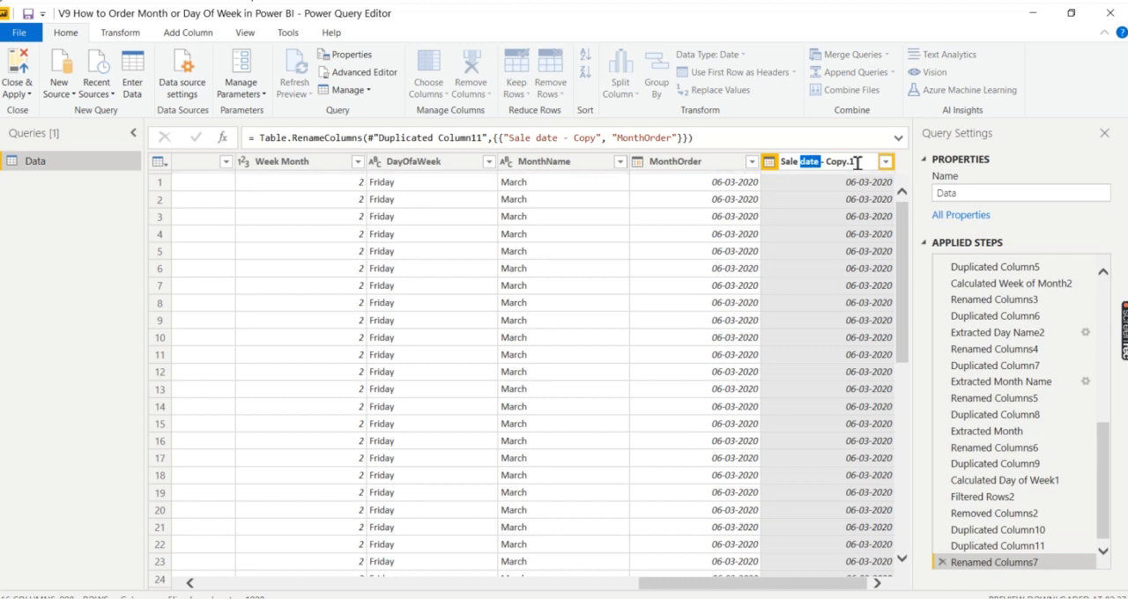
left_click_drag(857, 162, 775, 162)
type("DayOrder")
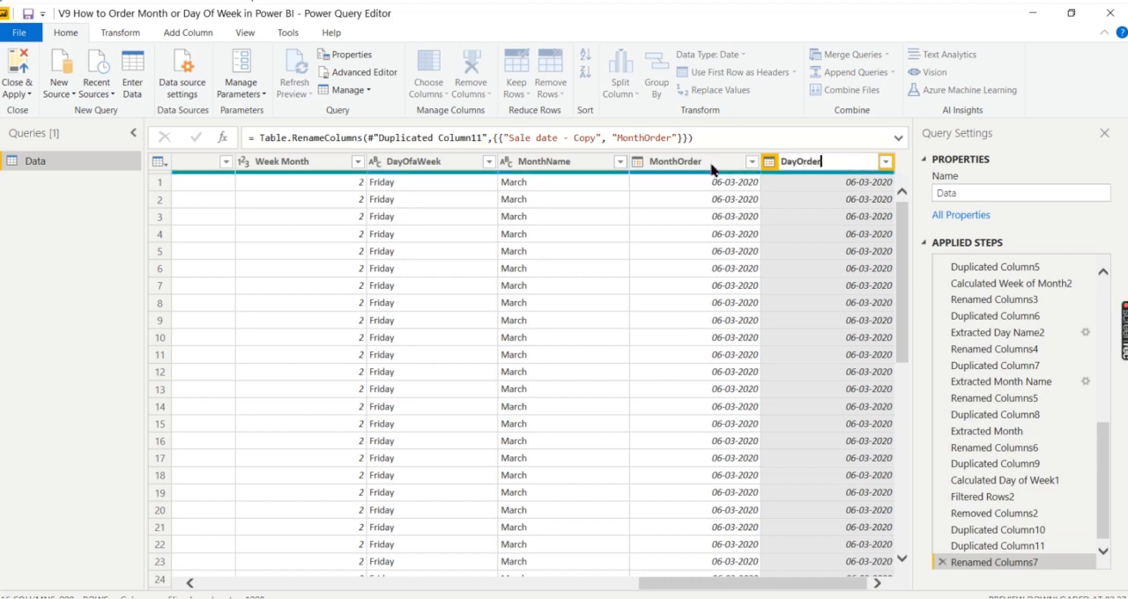
key("Return")
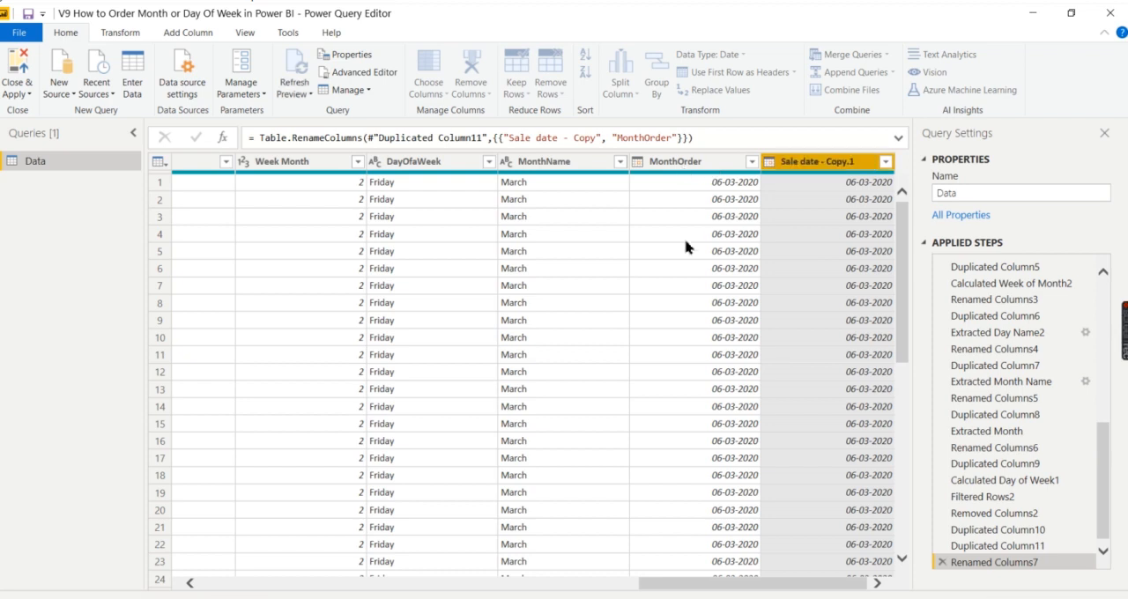
- Transform the dates in the MonthOrder column into month numbers
left_click(659, 166)
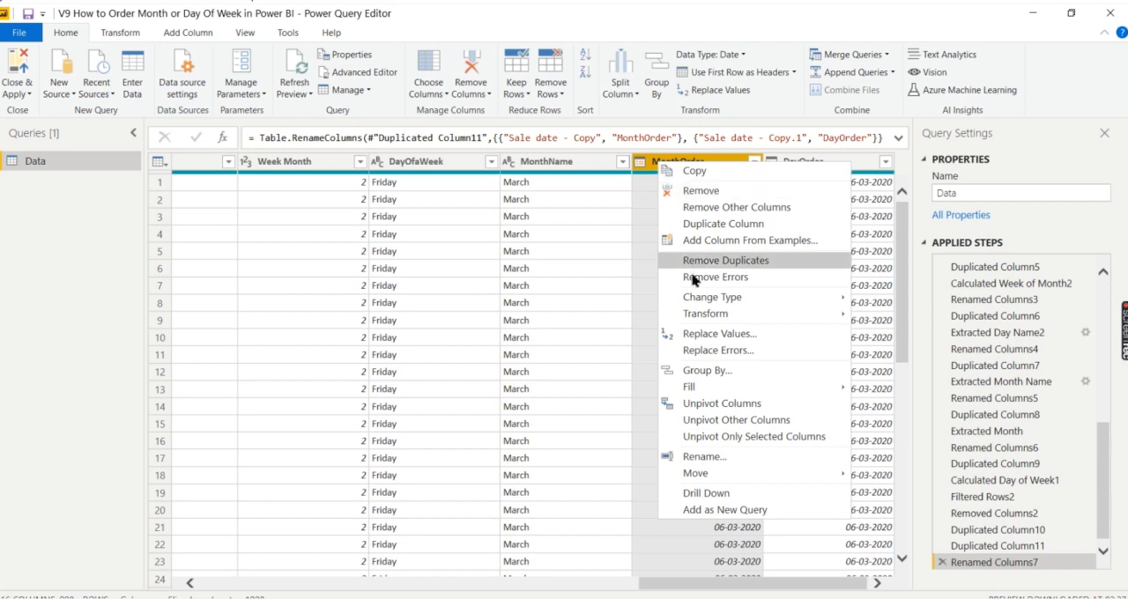
mouse_move(705, 315)
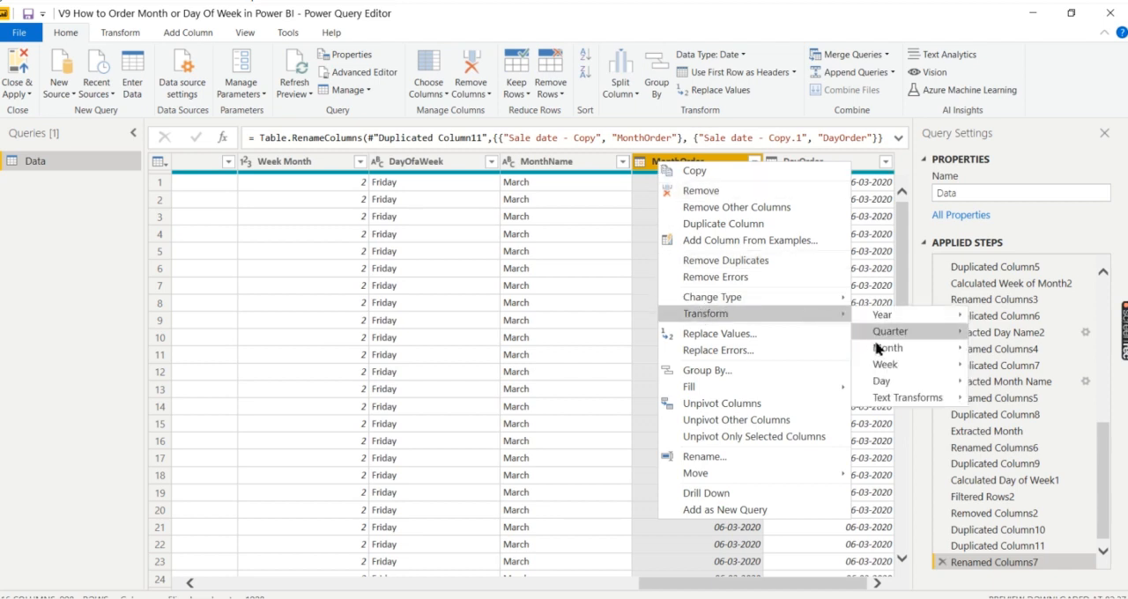
mouse_move(880, 351)
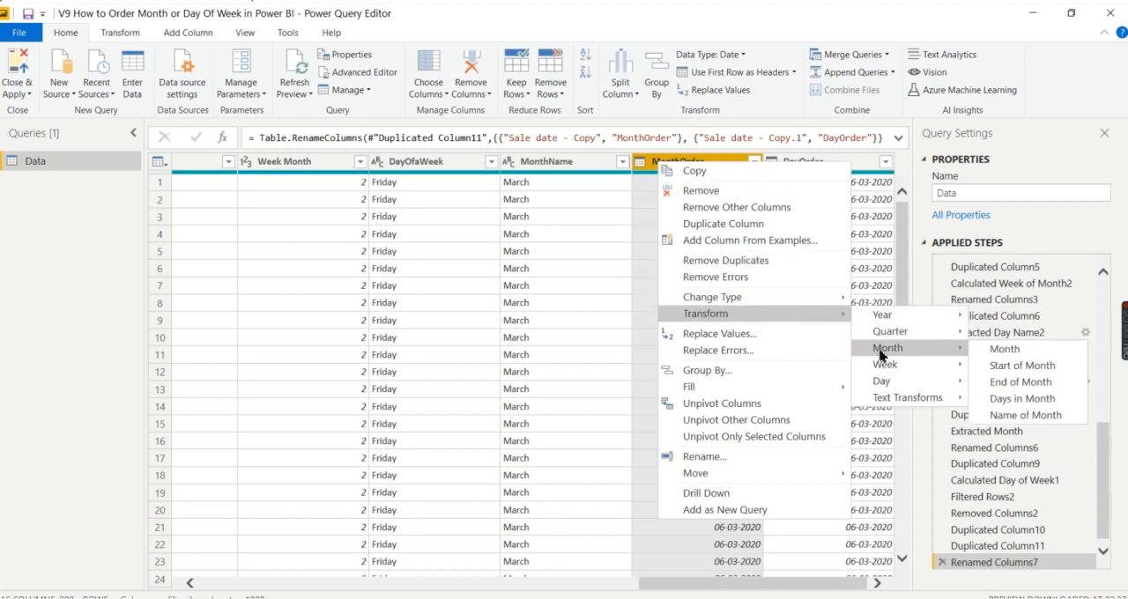
left_click(996, 352)
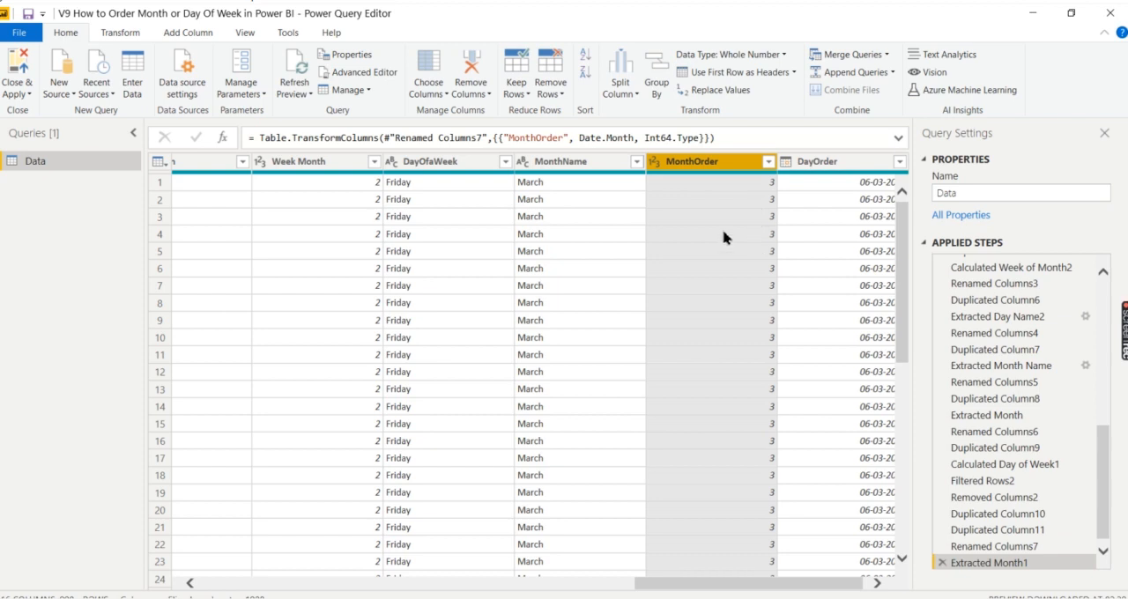
- Check the distinct values in the MonthOrder column without applying a filter
left_click(768, 162)
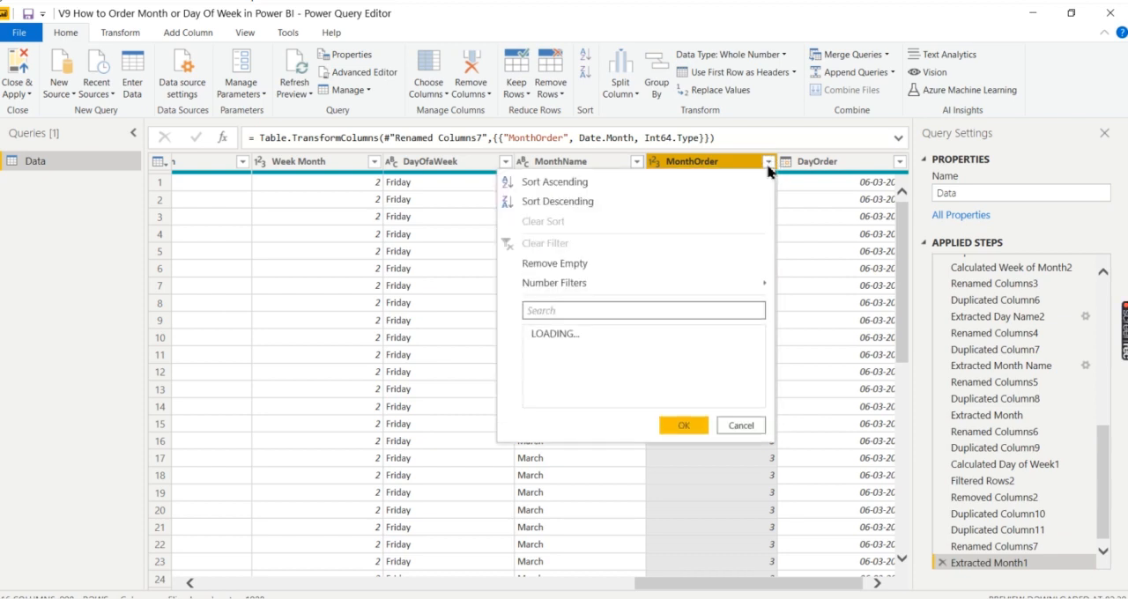
left_click(742, 422)
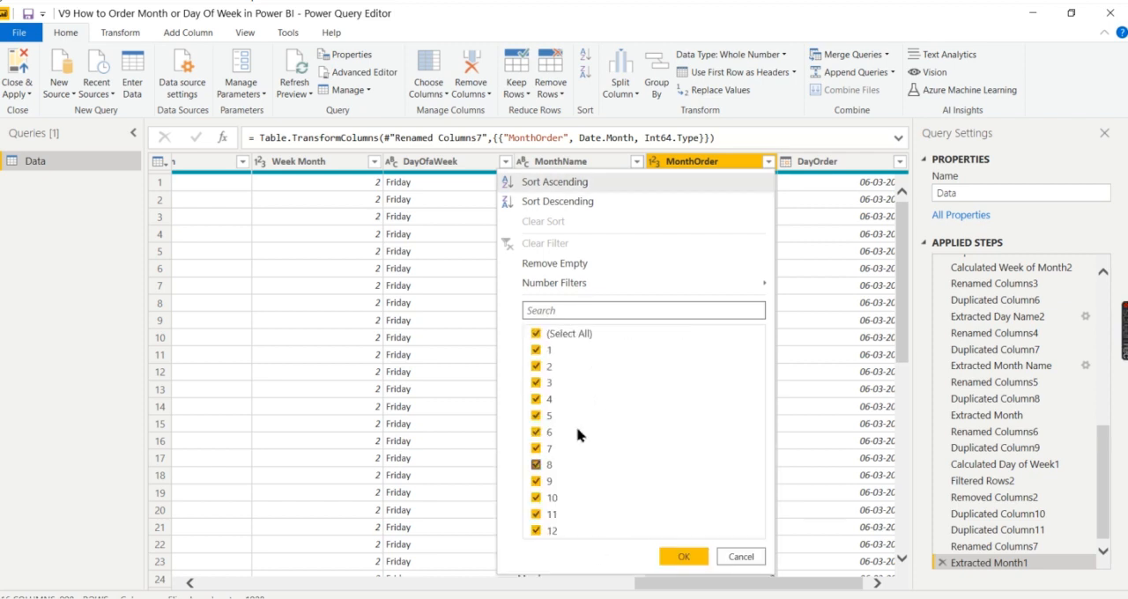
left_click(741, 557)
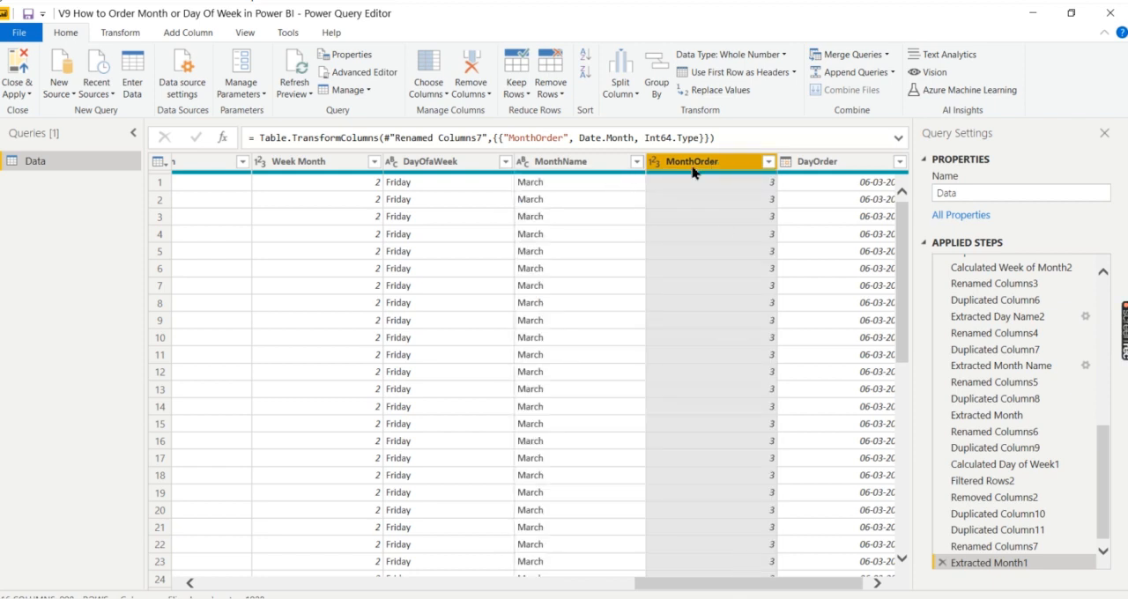
- Transform the dates in the DayOrder column into day-of-week numbers
left_click(812, 164)
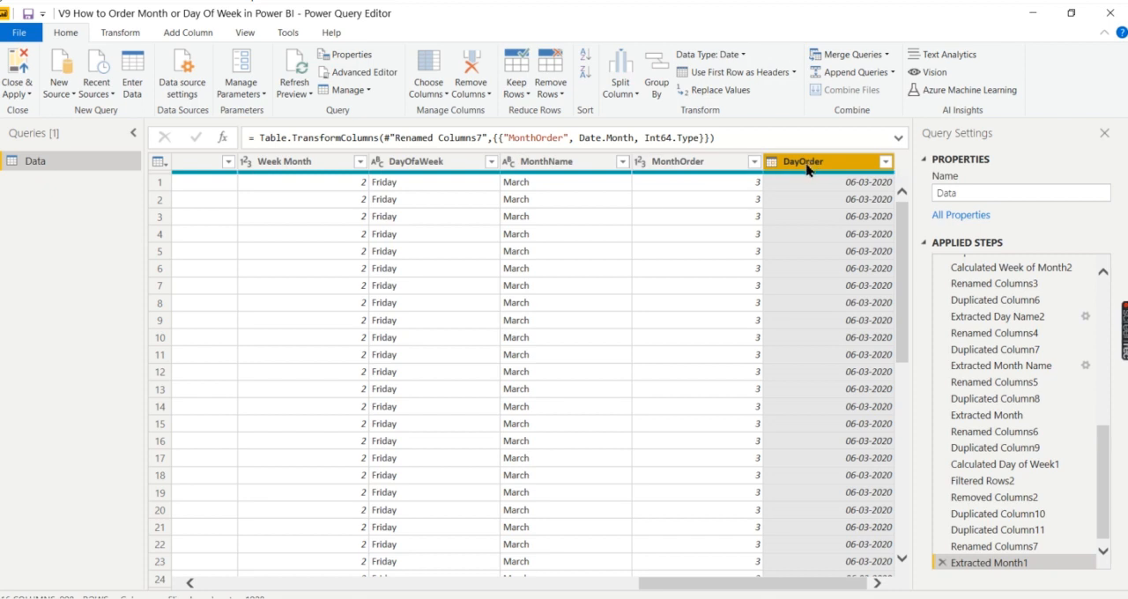
right_click(807, 169)
mouse_move(856, 319)
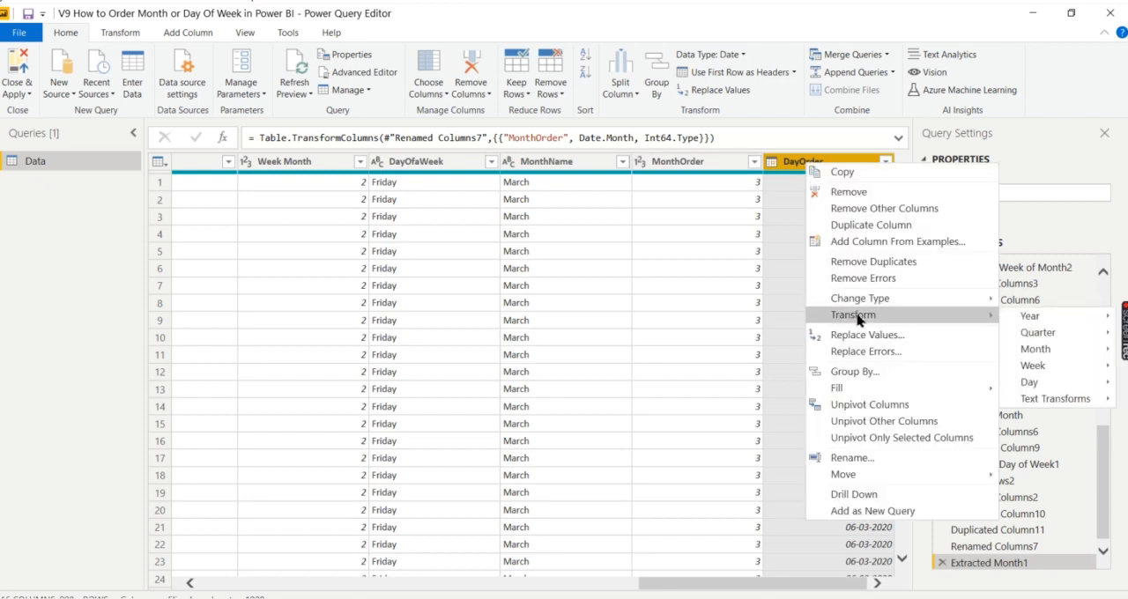
mouse_move(1035, 383)
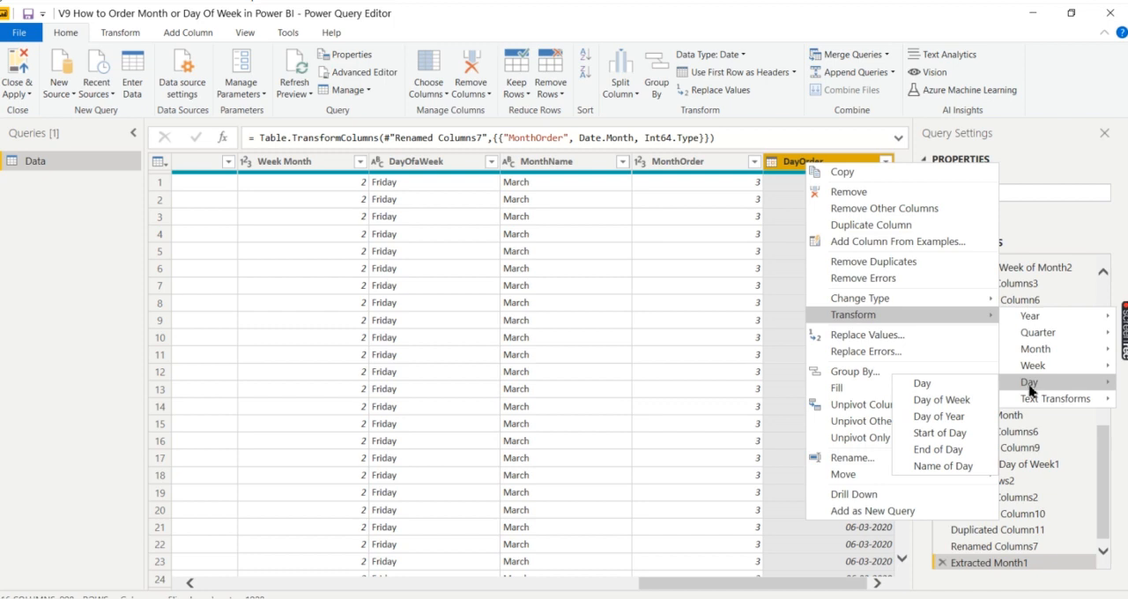
left_click(965, 405)
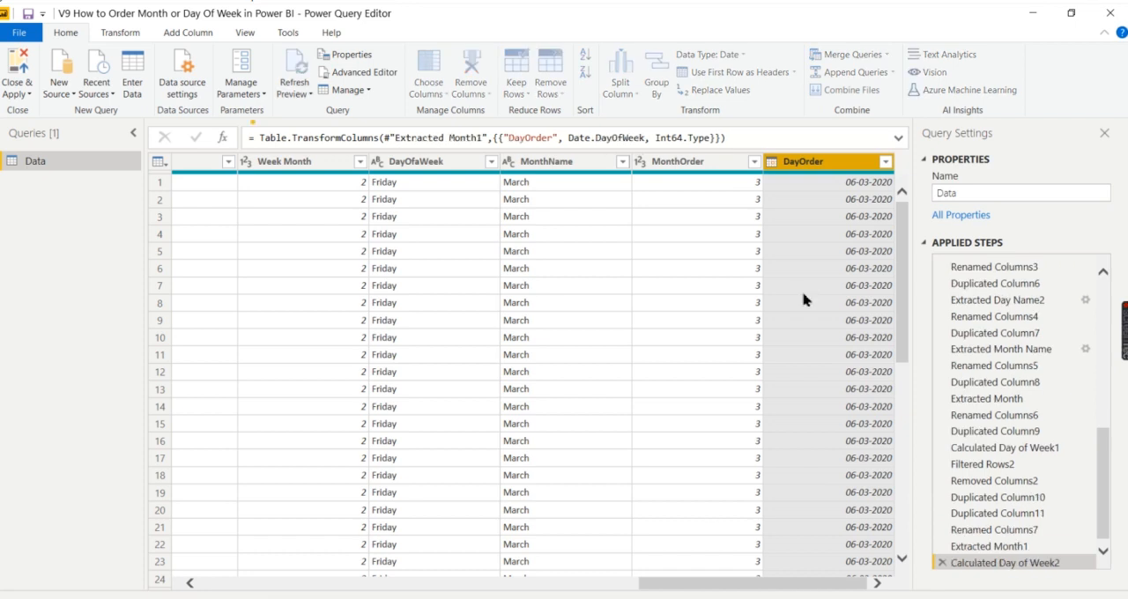
- Load the full list of distinct DayOrder values and apply the filter with all values selected
left_click(885, 162)
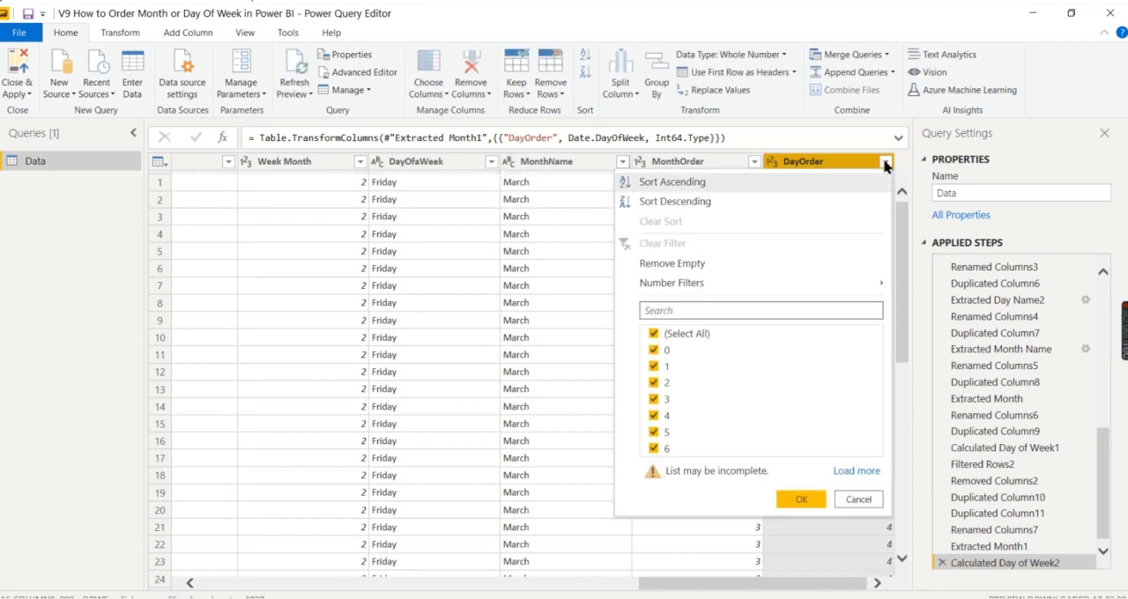
left_click(855, 471)
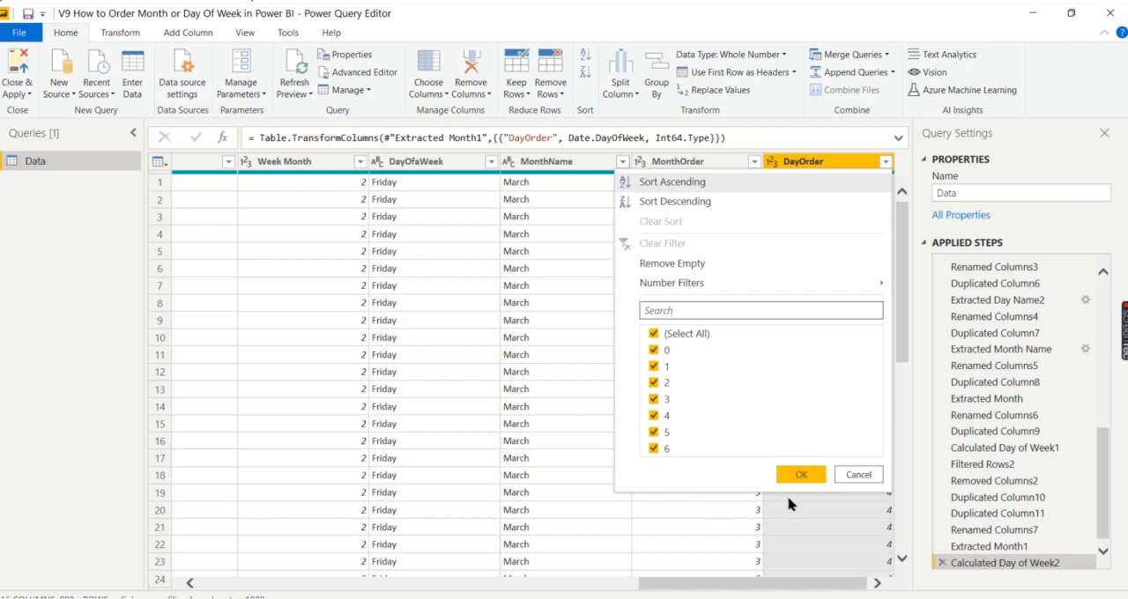
left_click(799, 475)
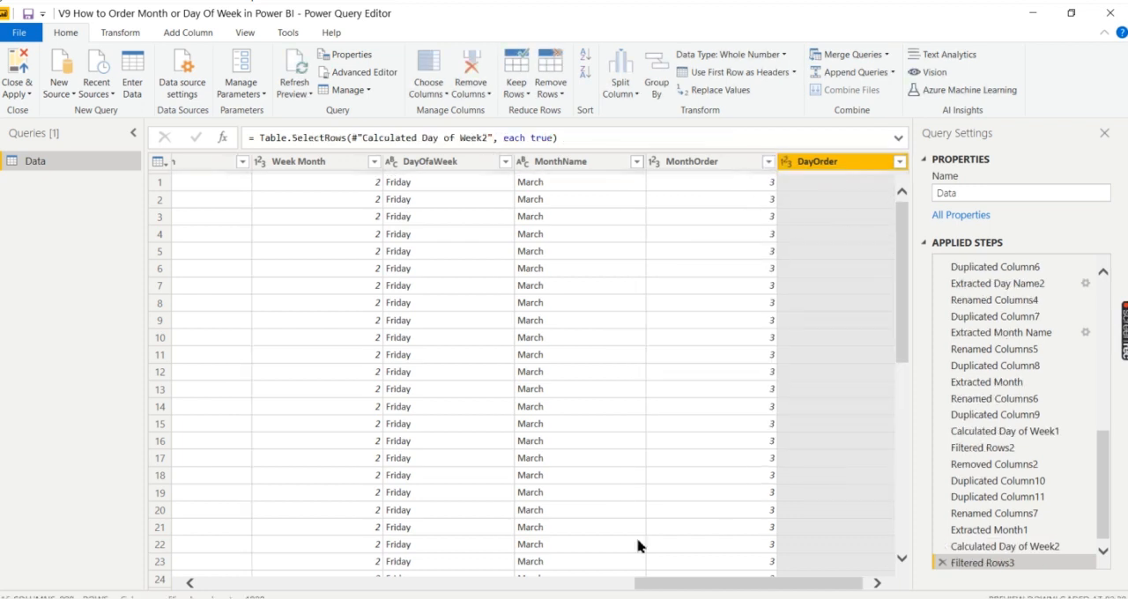
- Close the Power Query Editor and apply the pending query changes to the Power BI report
left_click(641, 577)
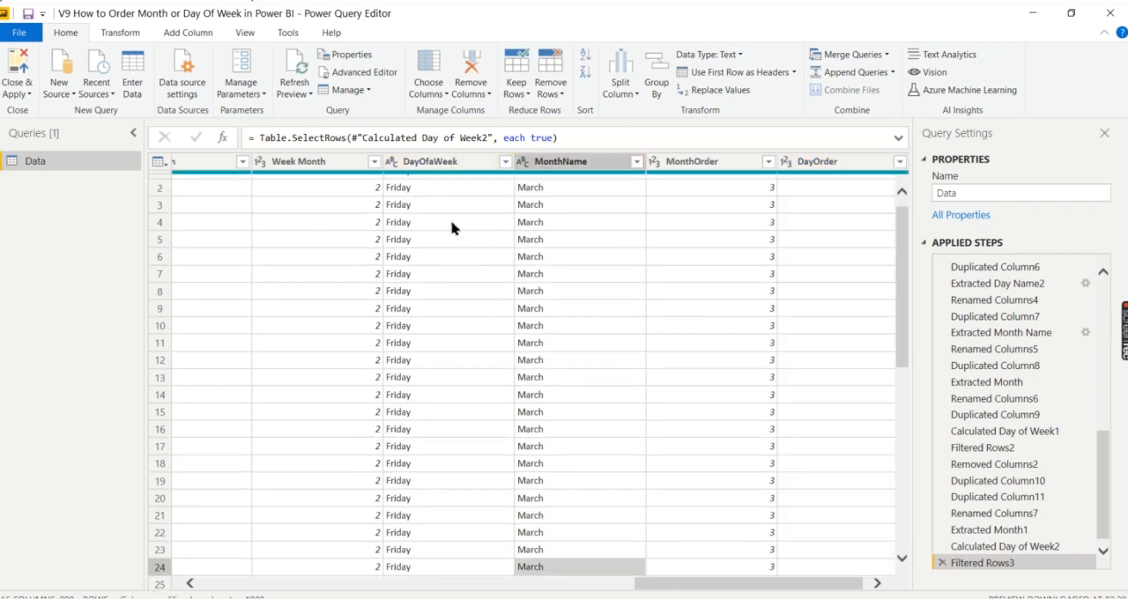
left_click(27, 97)
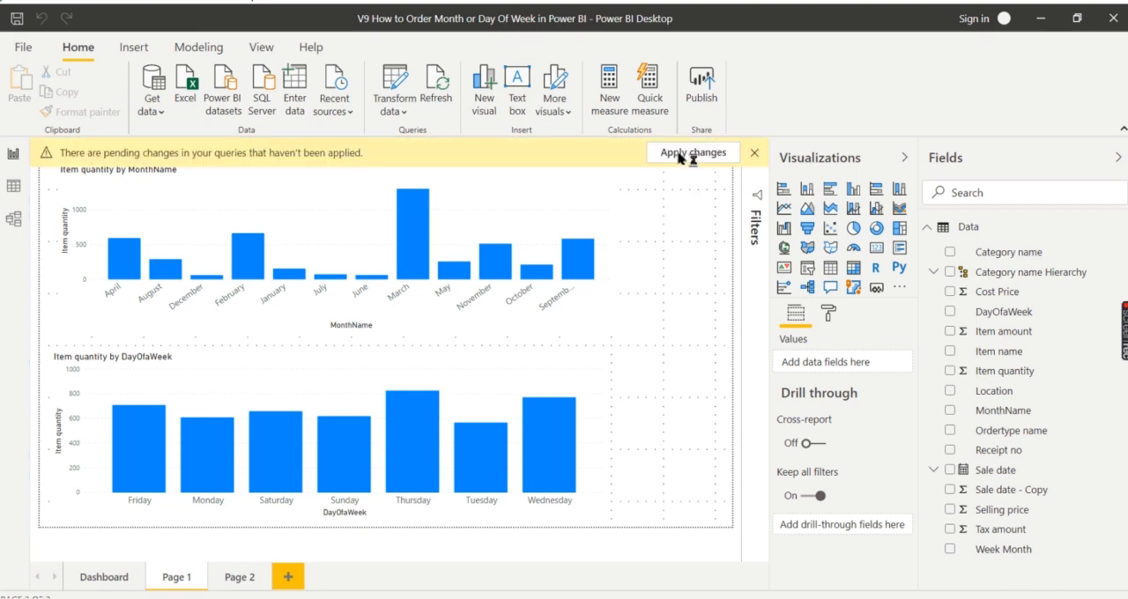
left_click(730, 155)
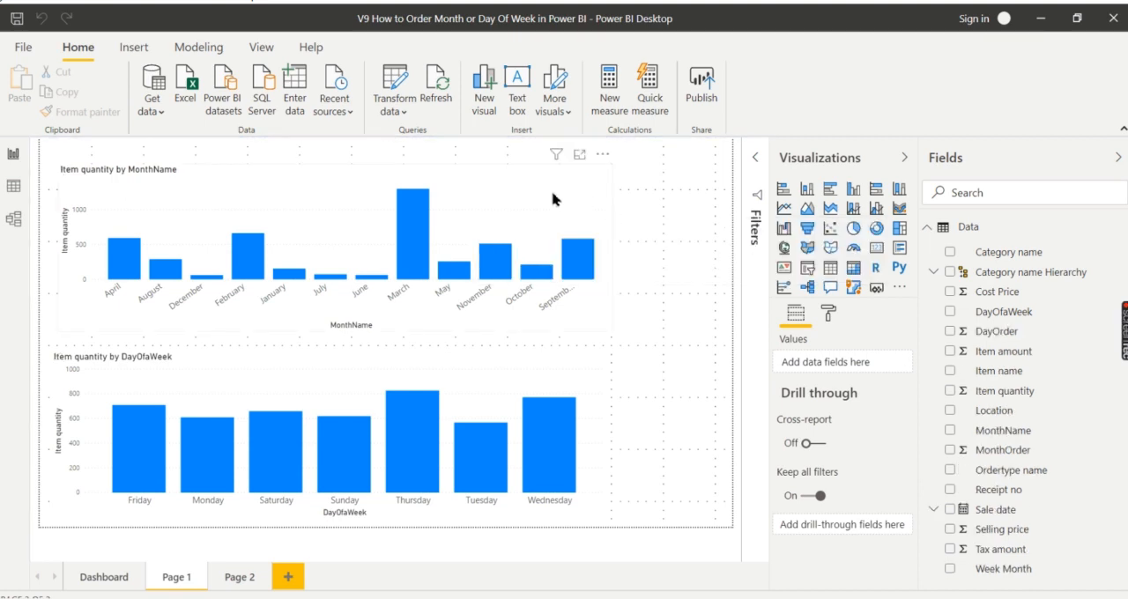
- Sort the MonthName column by MonthOrder for the Item quantity by MonthName chart
left_click(553, 199)
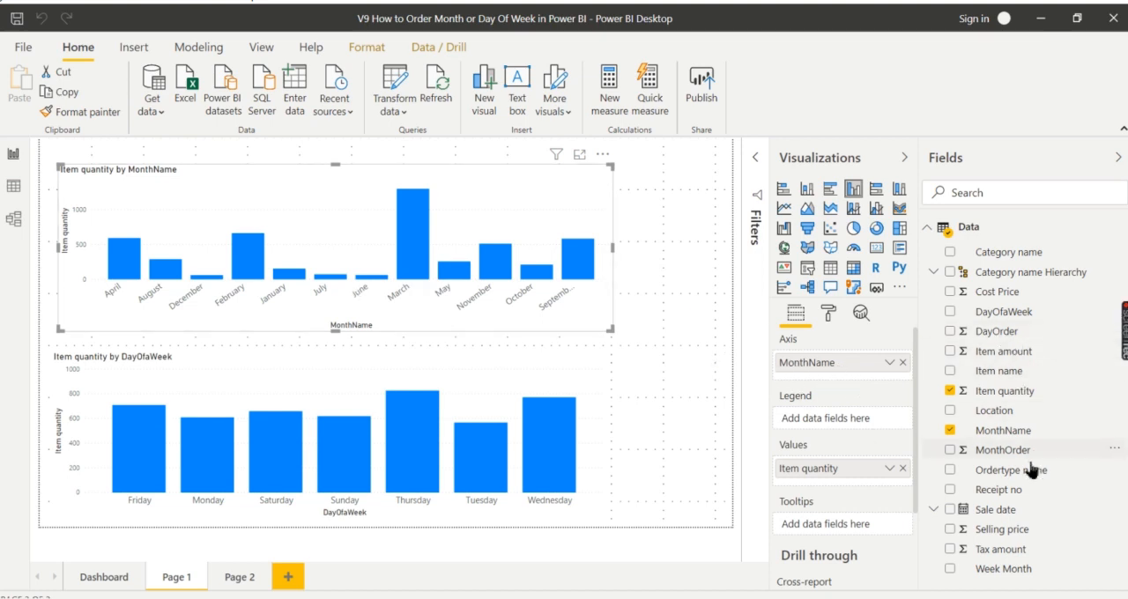
left_click(998, 432)
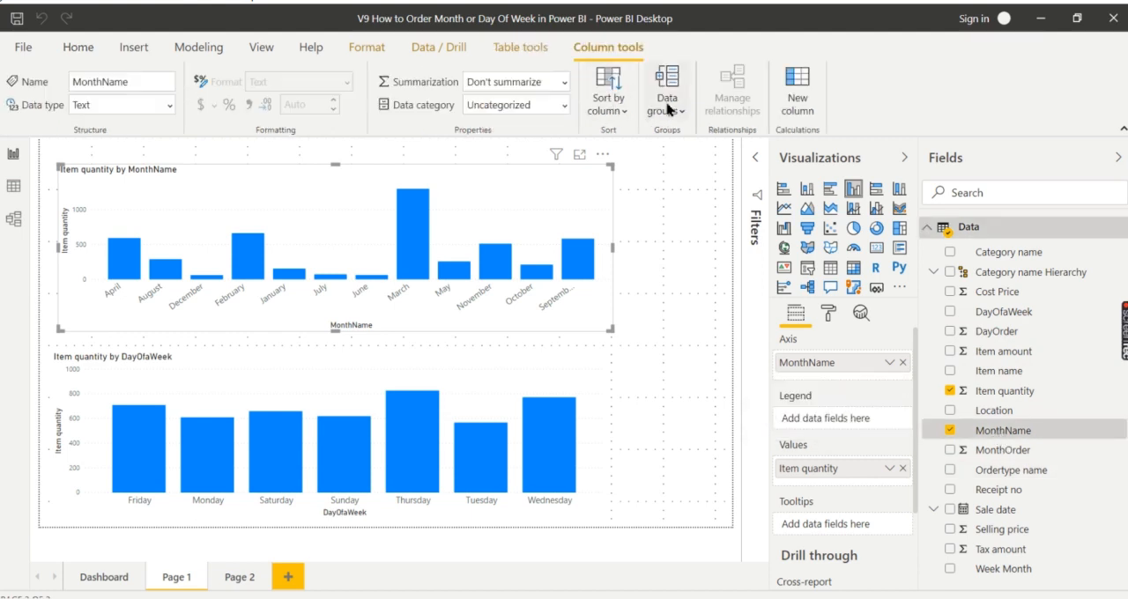
left_click(619, 114)
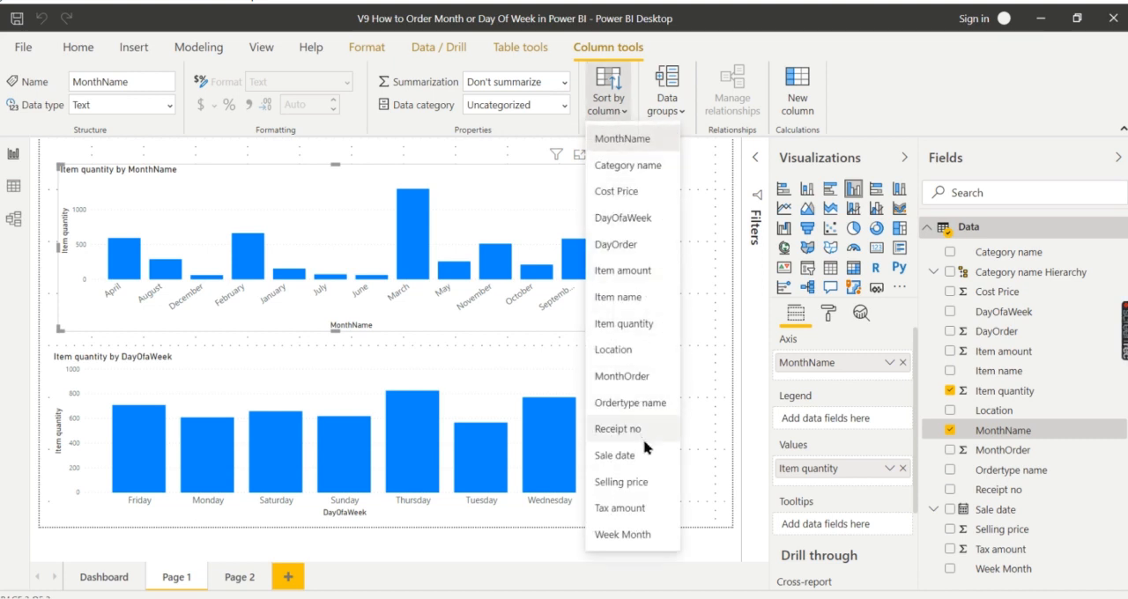
left_click(636, 377)
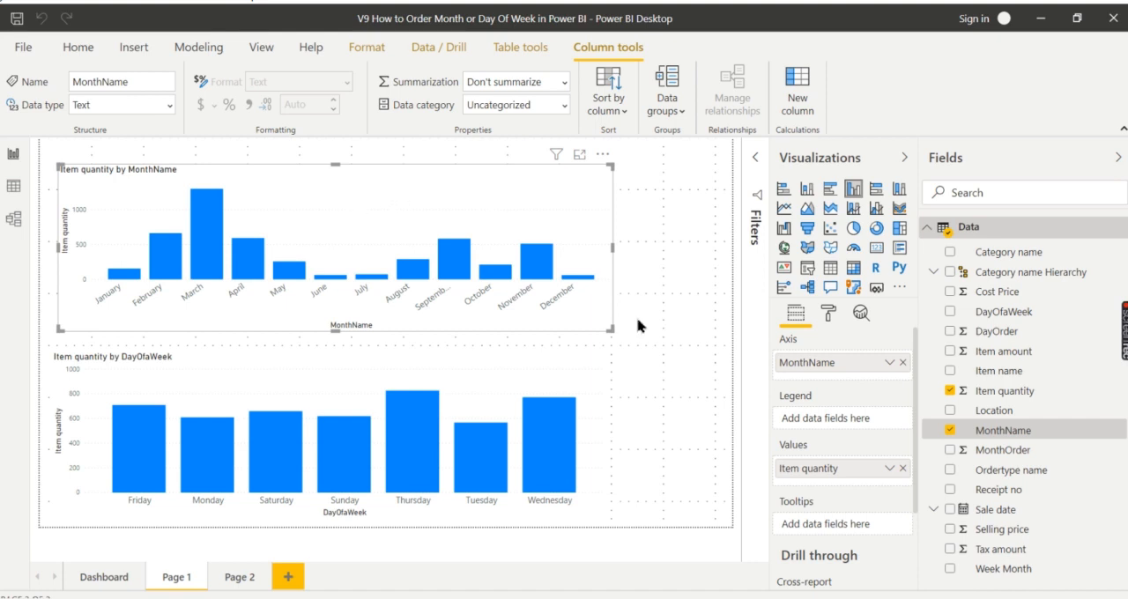
left_click(666, 333)
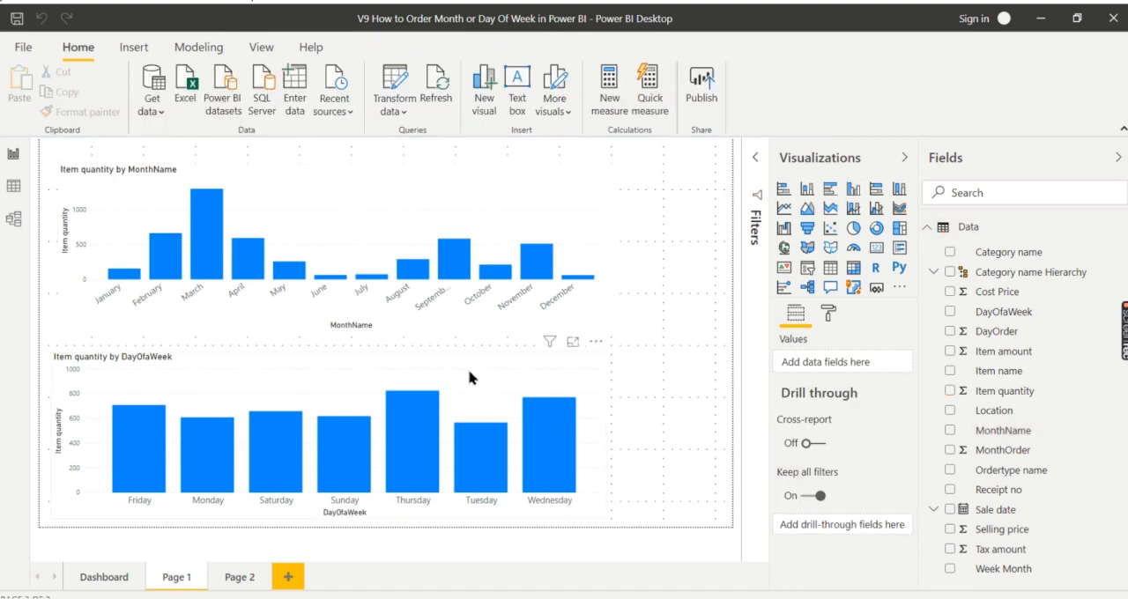
- Sort the DayOfaWeek column by DayOrder for the Item quantity by DayOfaWeek chart
left_click(468, 377)
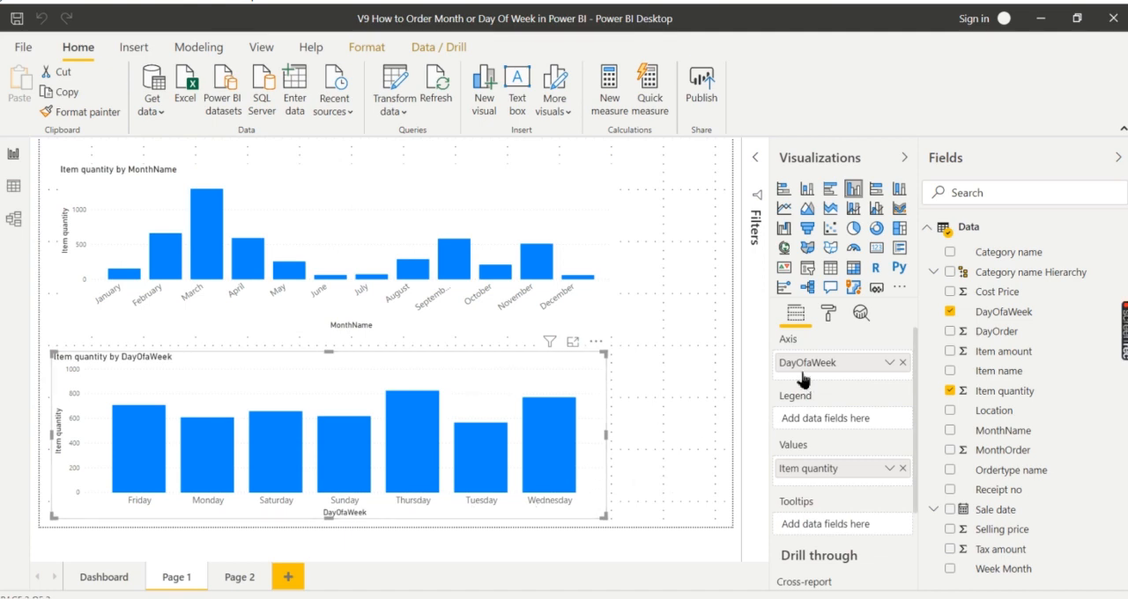
left_click(1011, 316)
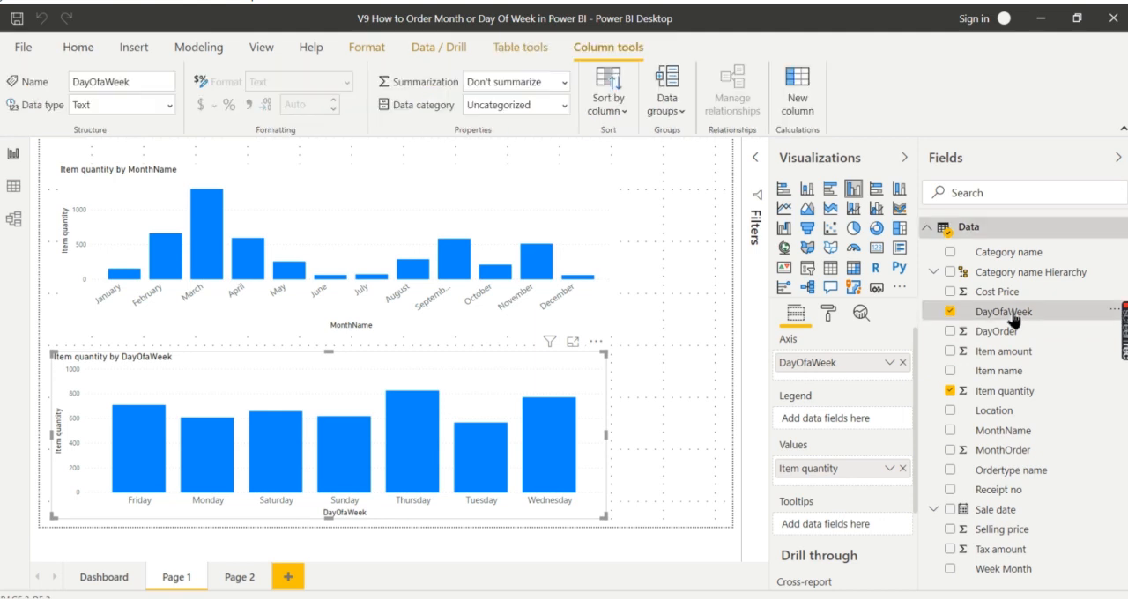
left_click(615, 113)
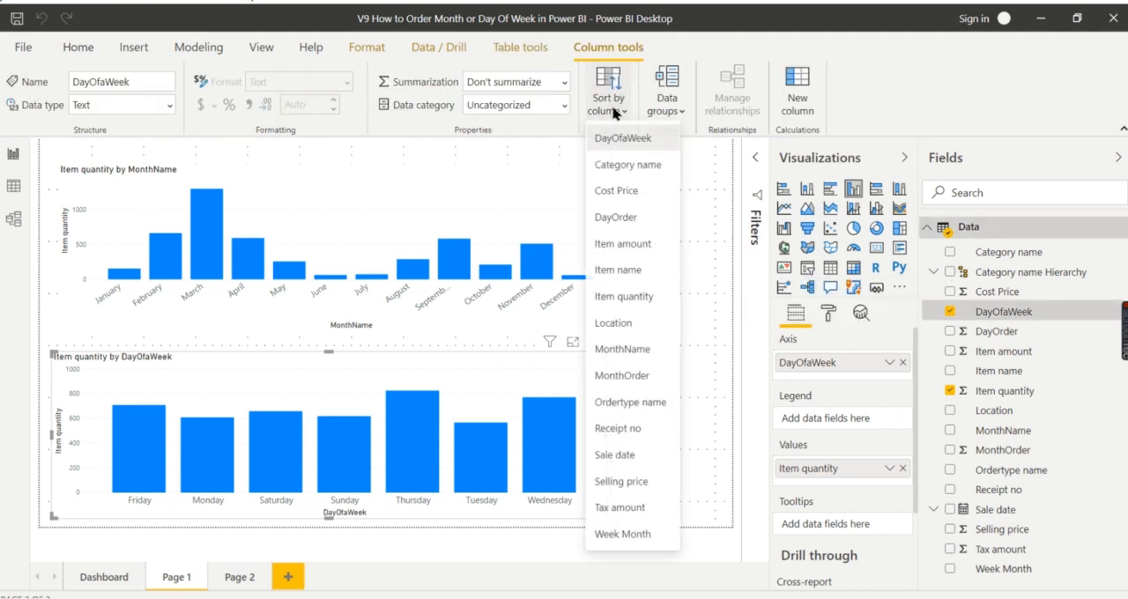
left_click(622, 220)
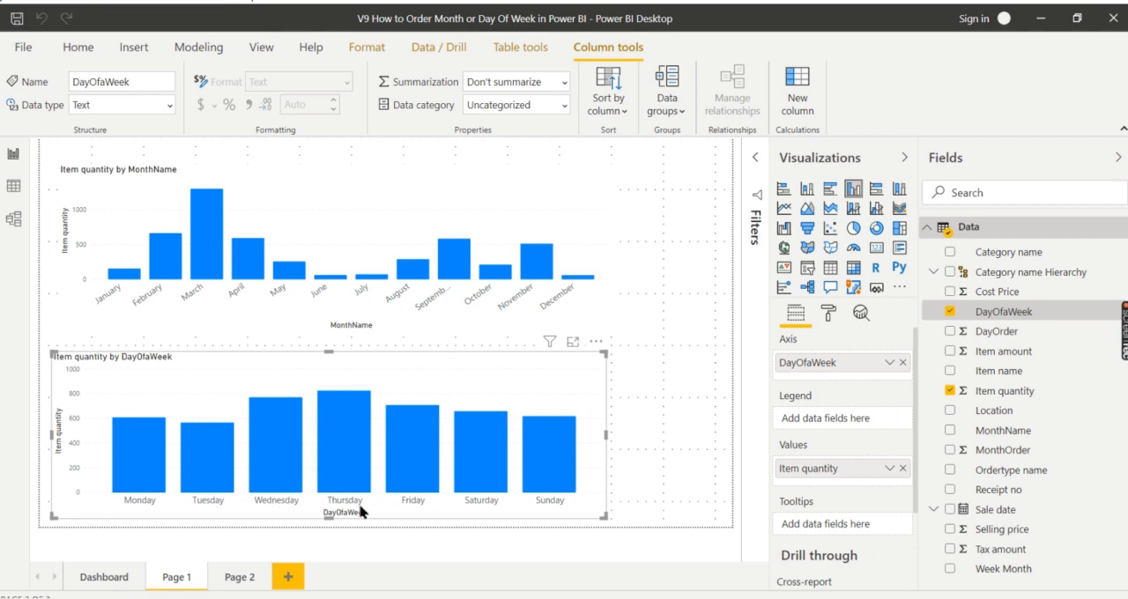
left_click(681, 404)
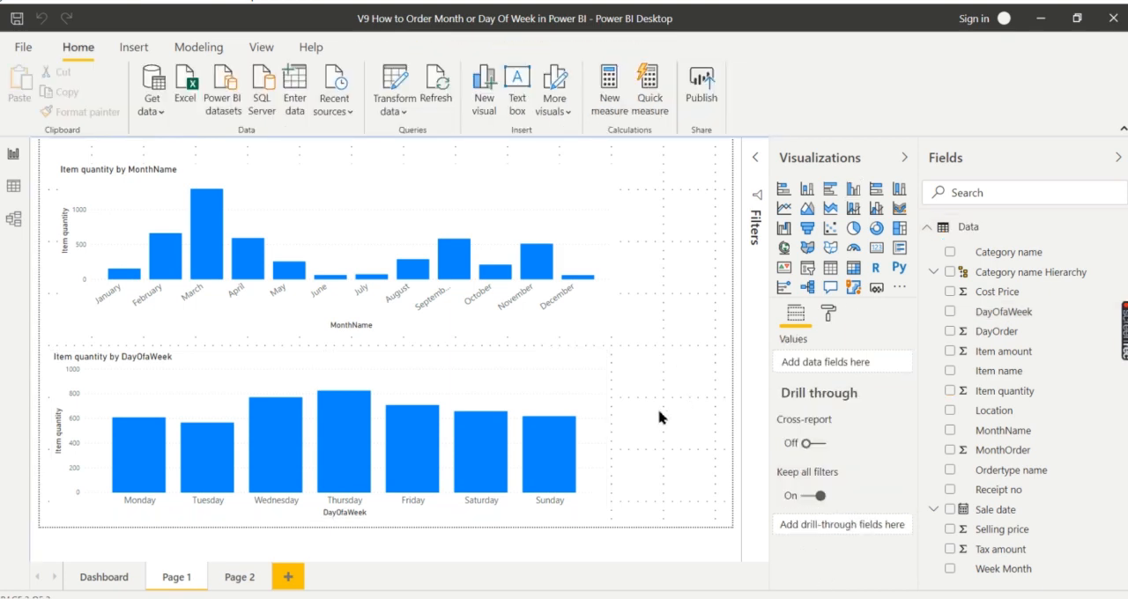